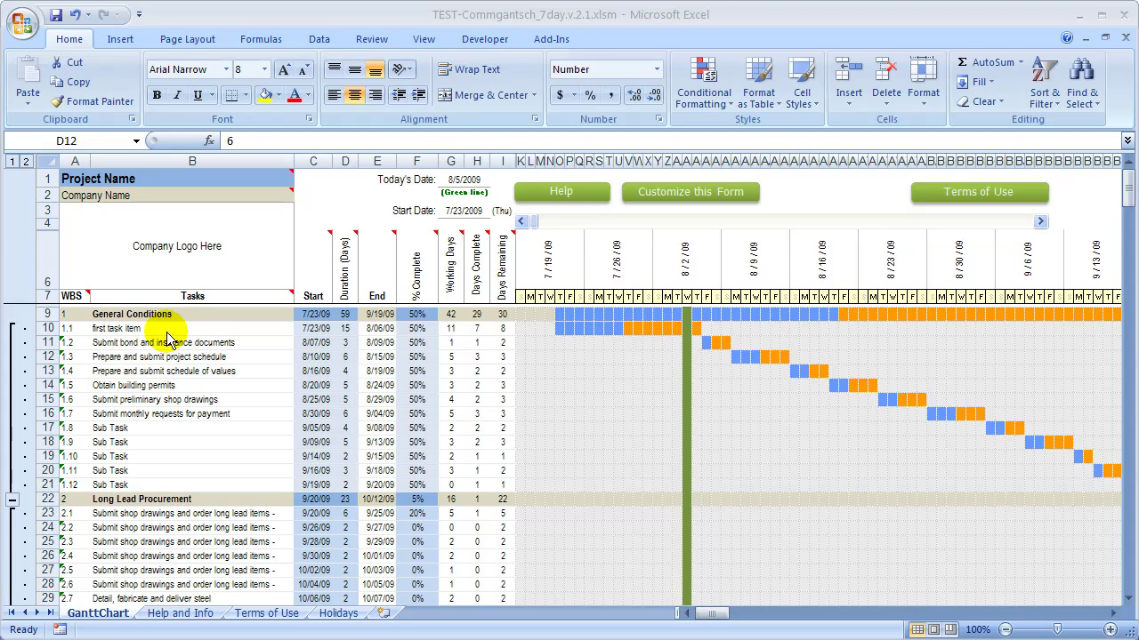
Point out the task names, start dates, durations, % complete values and Gantt bars
left_click(249, 338)
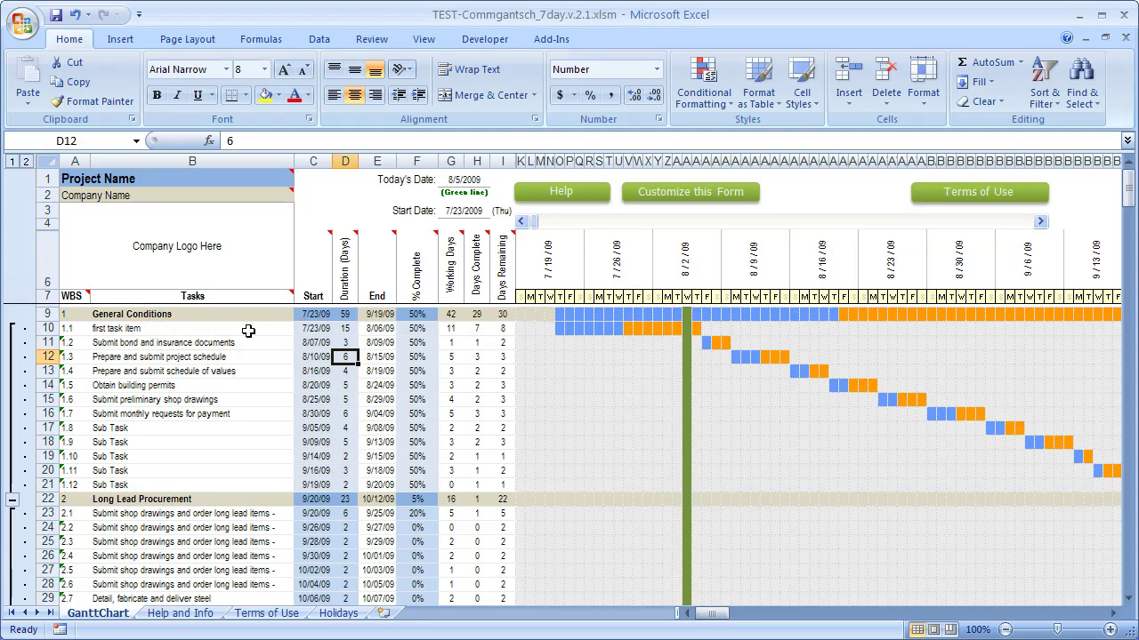
left_click_drag(307, 328, 343, 498)
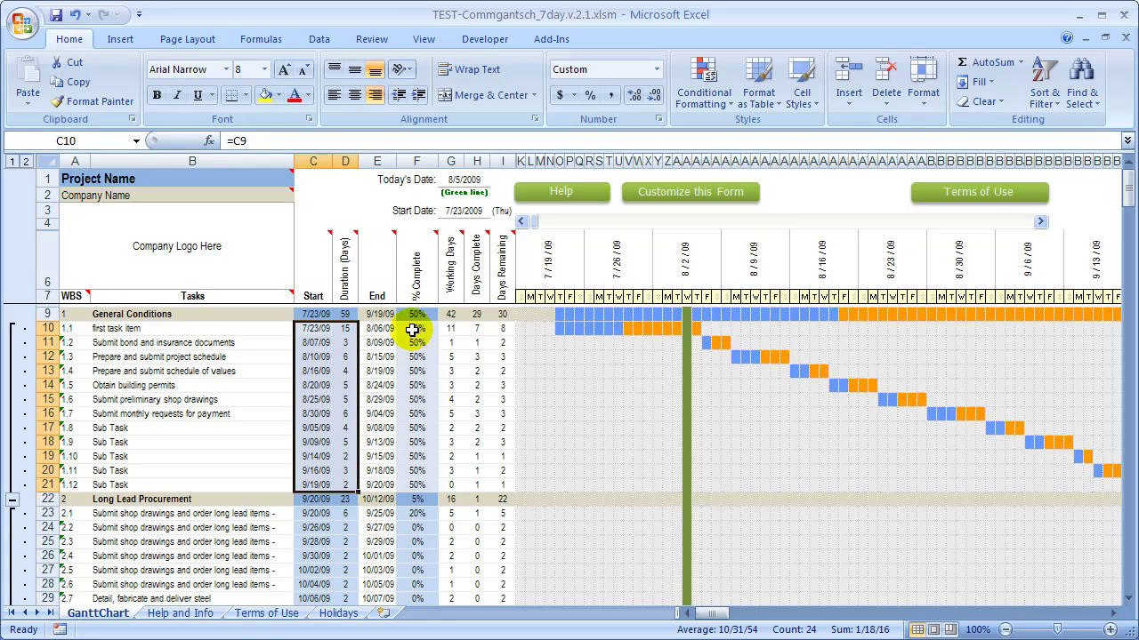
left_click_drag(412, 328, 419, 475)
left_click_drag(311, 323, 338, 355)
left_click_drag(187, 328, 720, 456)
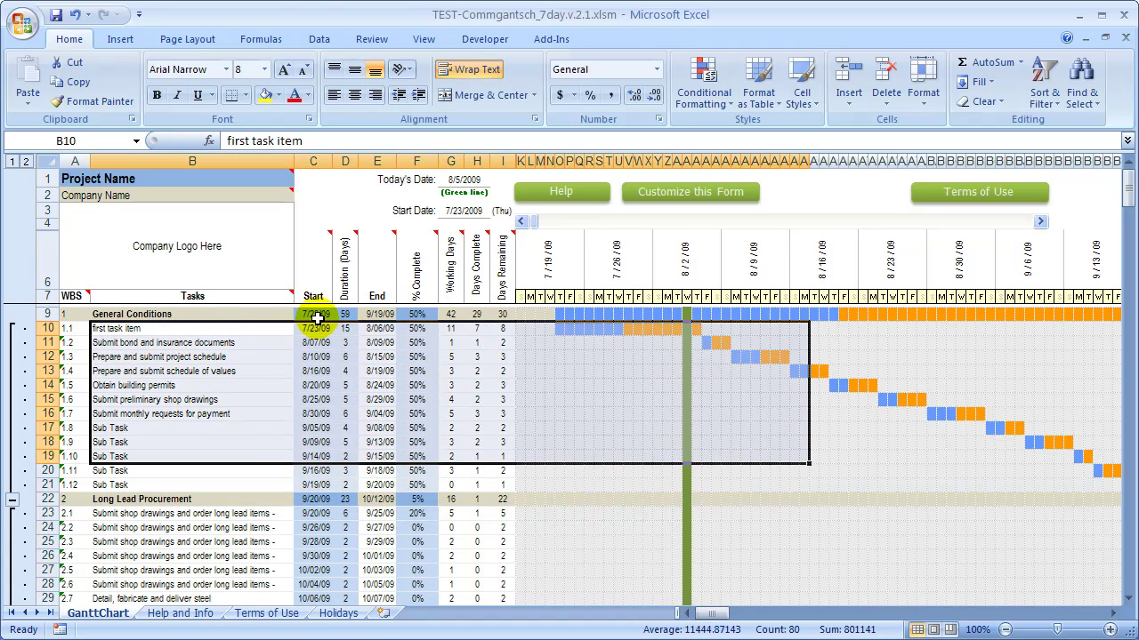
left_click_drag(307, 327, 346, 476)
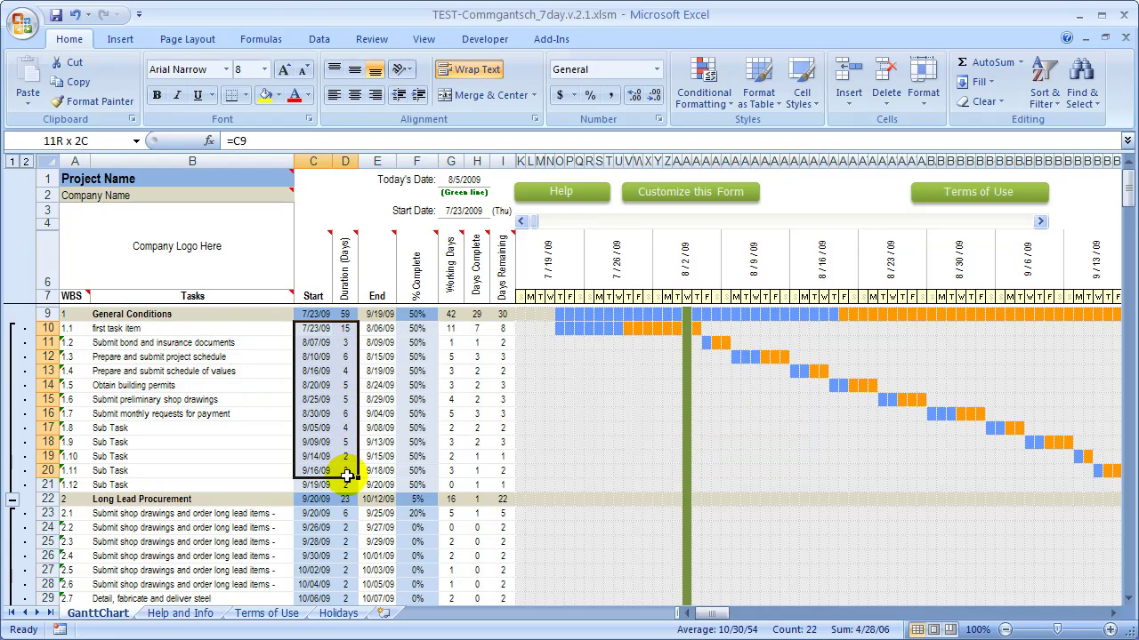
left_click_drag(118, 331, 118, 458)
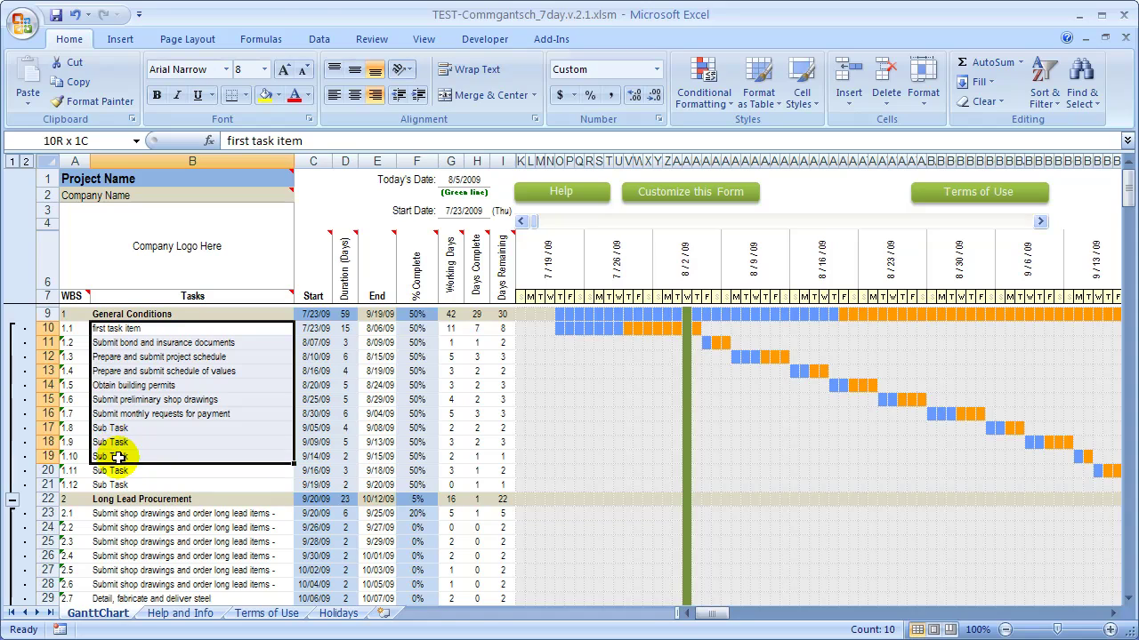
left_click(117, 330)
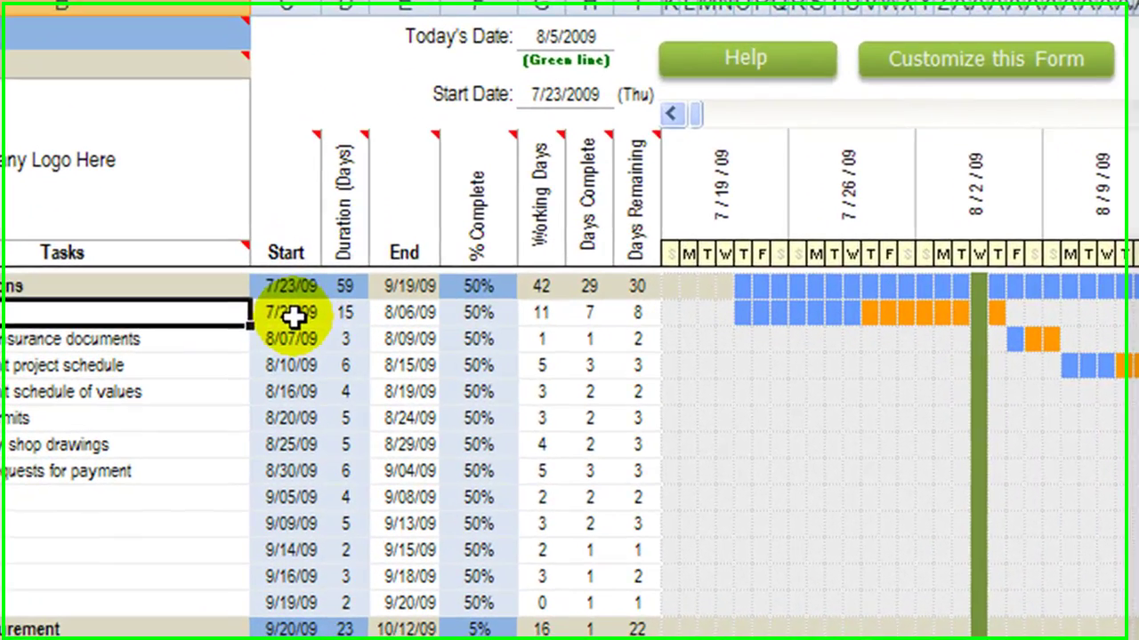
Change the project Start Date in G3 to 8/1/09, so the first task runs 8/01/09–8/15/09
left_click(305, 318)
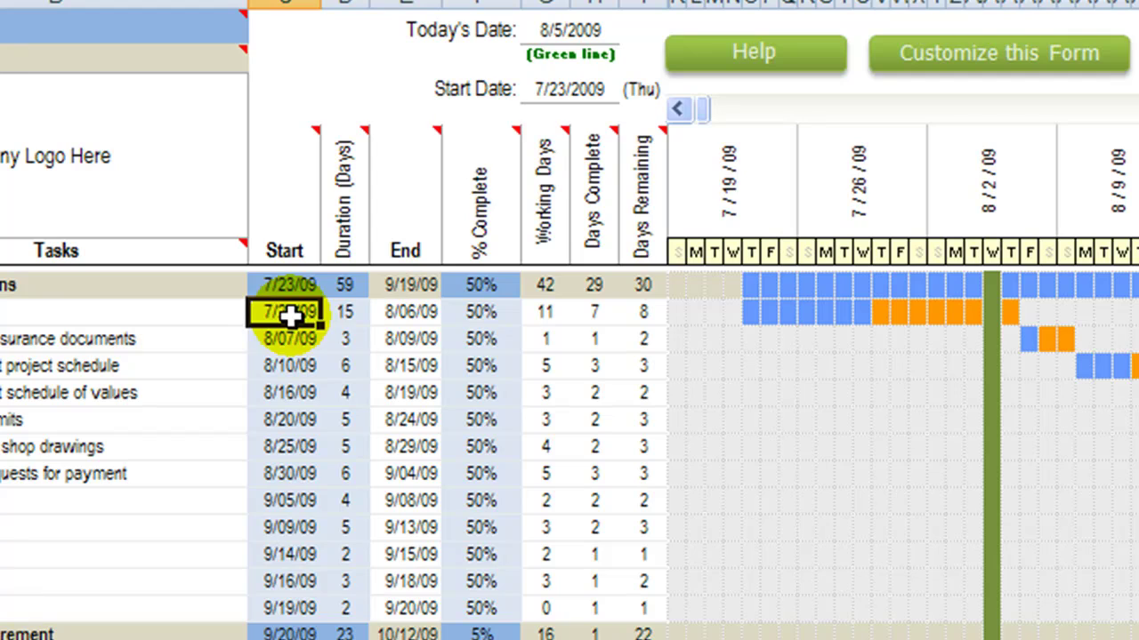
left_click(573, 88)
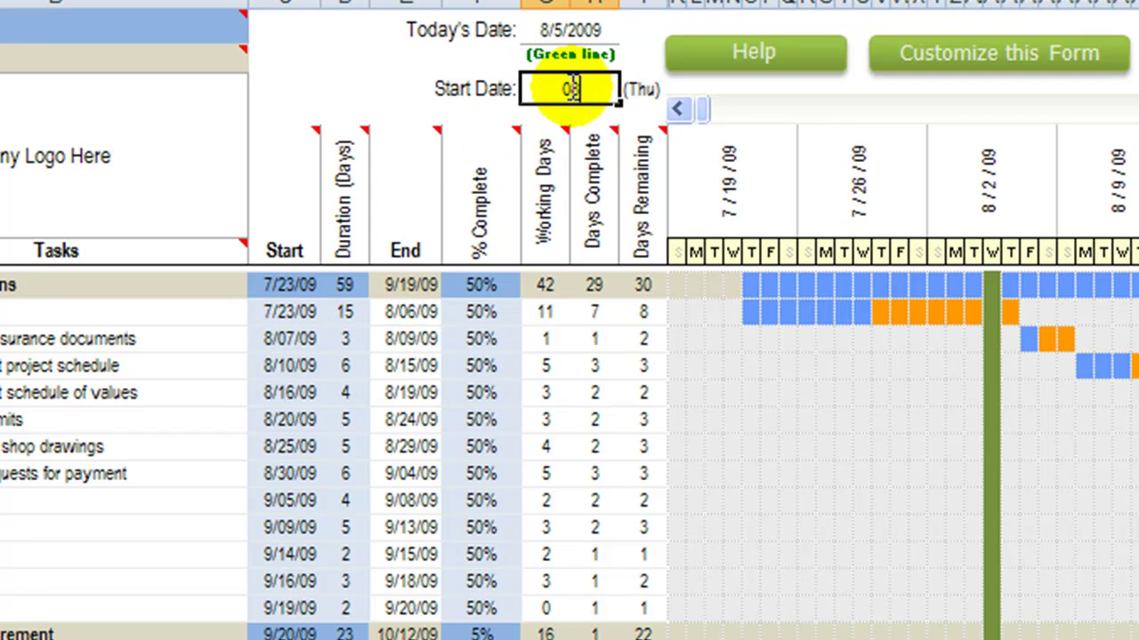
type("08/1/09")
key("Return")
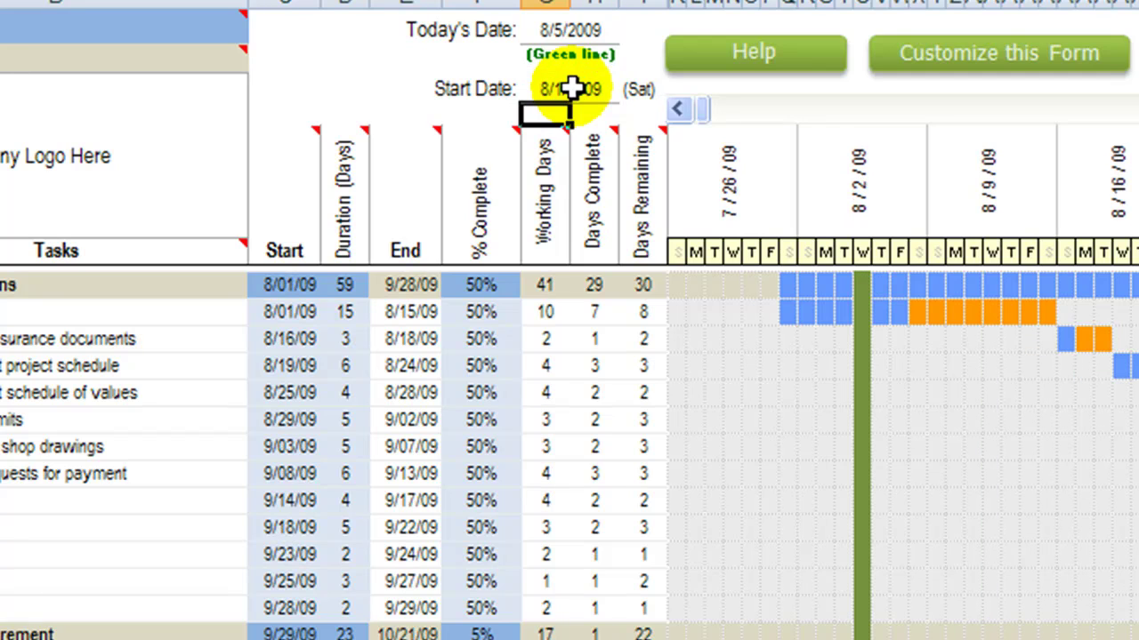
left_click(283, 311)
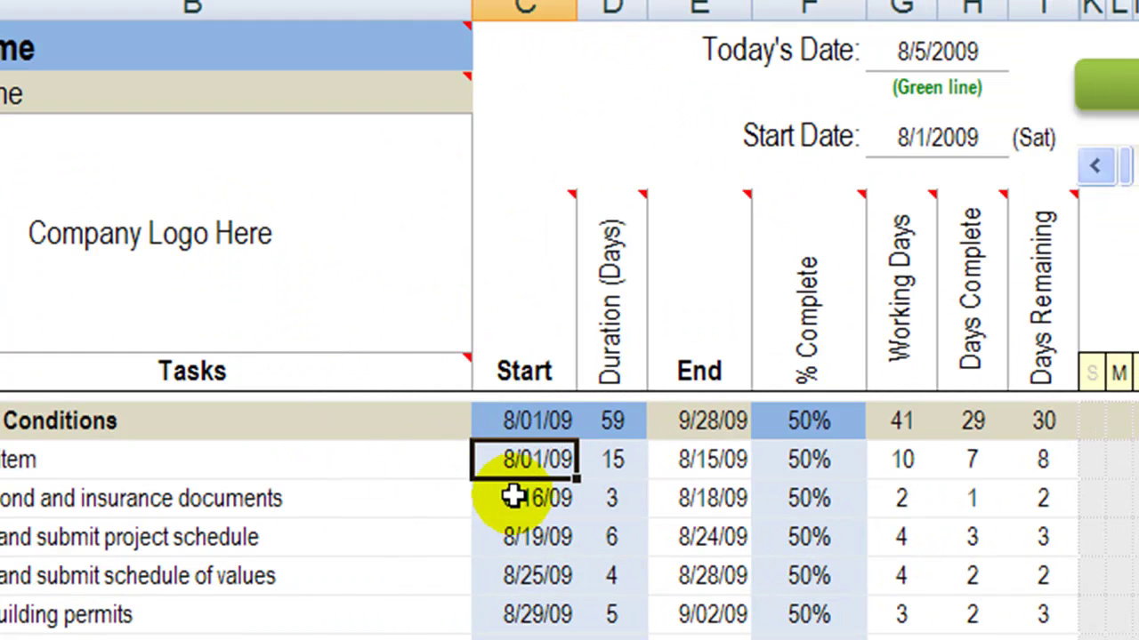
Inspect the second task's start formula =E10+1 in C11 without changing it
left_click(279, 342)
double_click(516, 502)
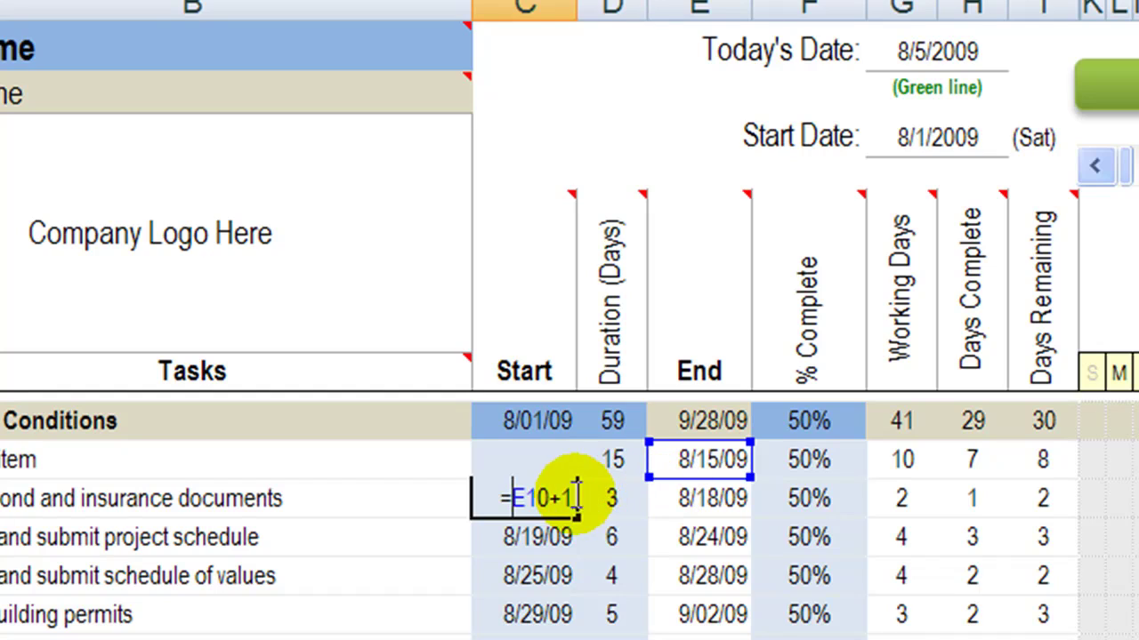
key("Escape")
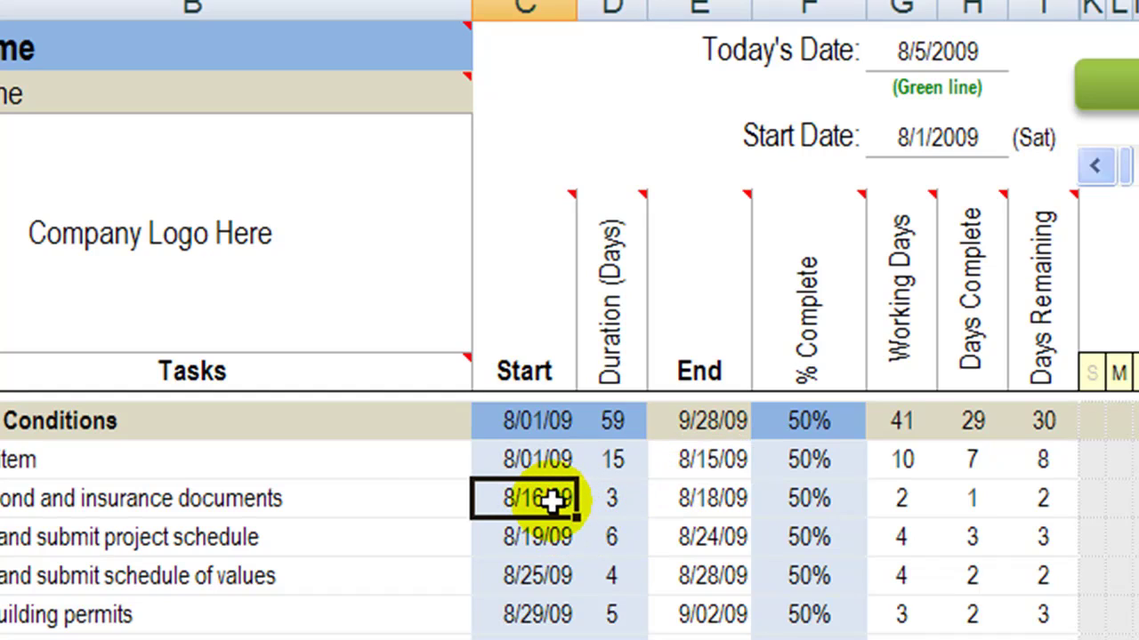
Set the project Start Date in G3 to 7/26
left_click(539, 457)
left_click(941, 142)
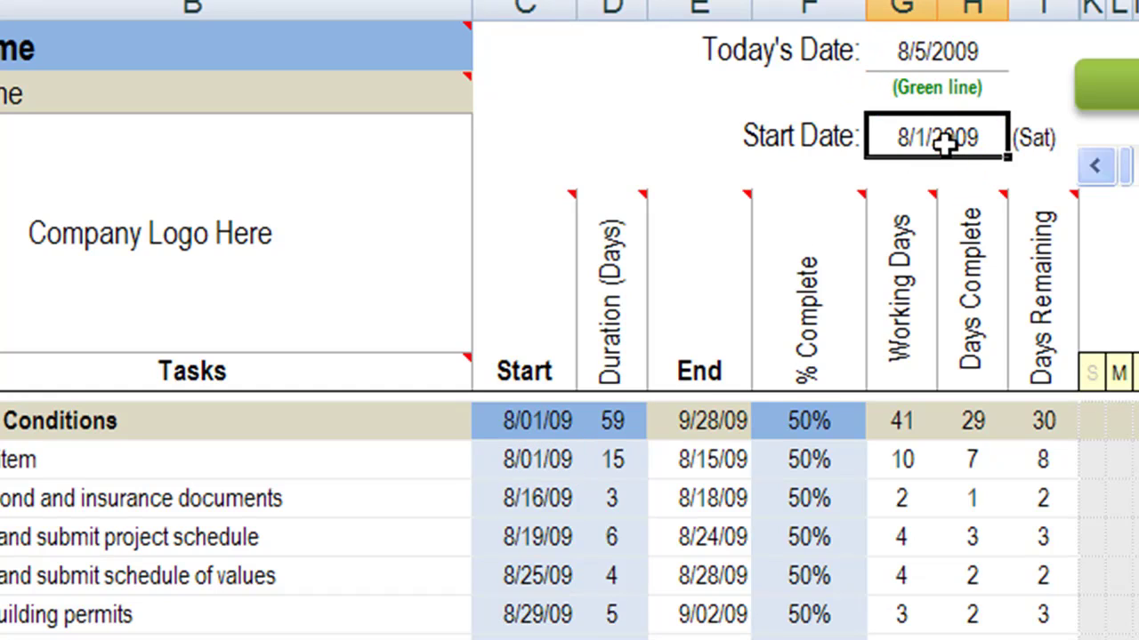
left_click(943, 145)
type("7/2")
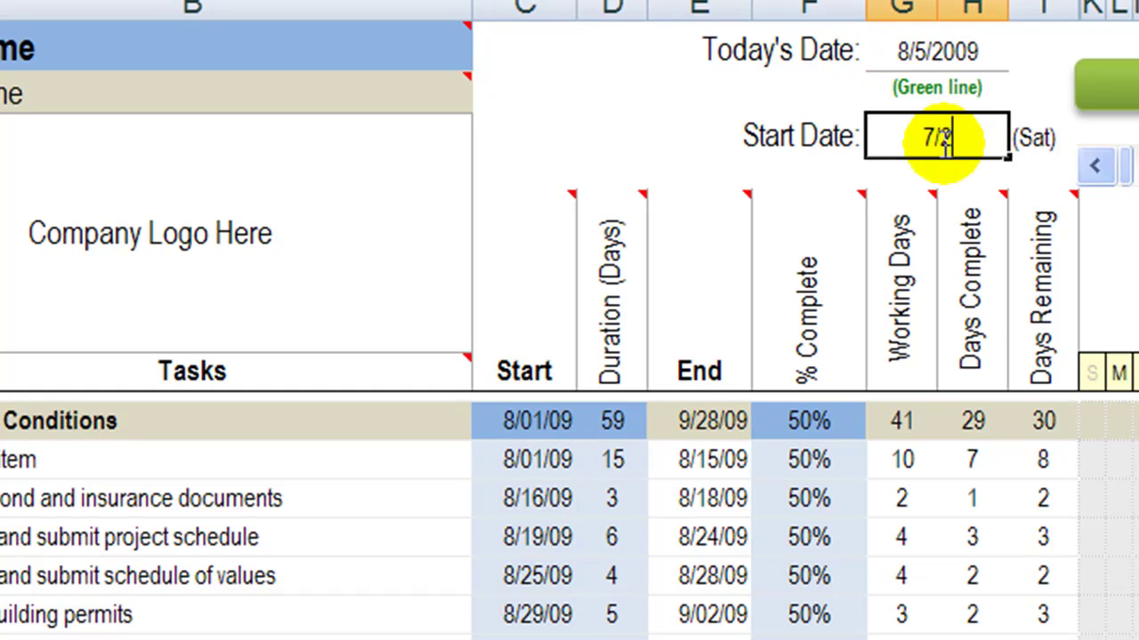
type("6/")
key("Return")
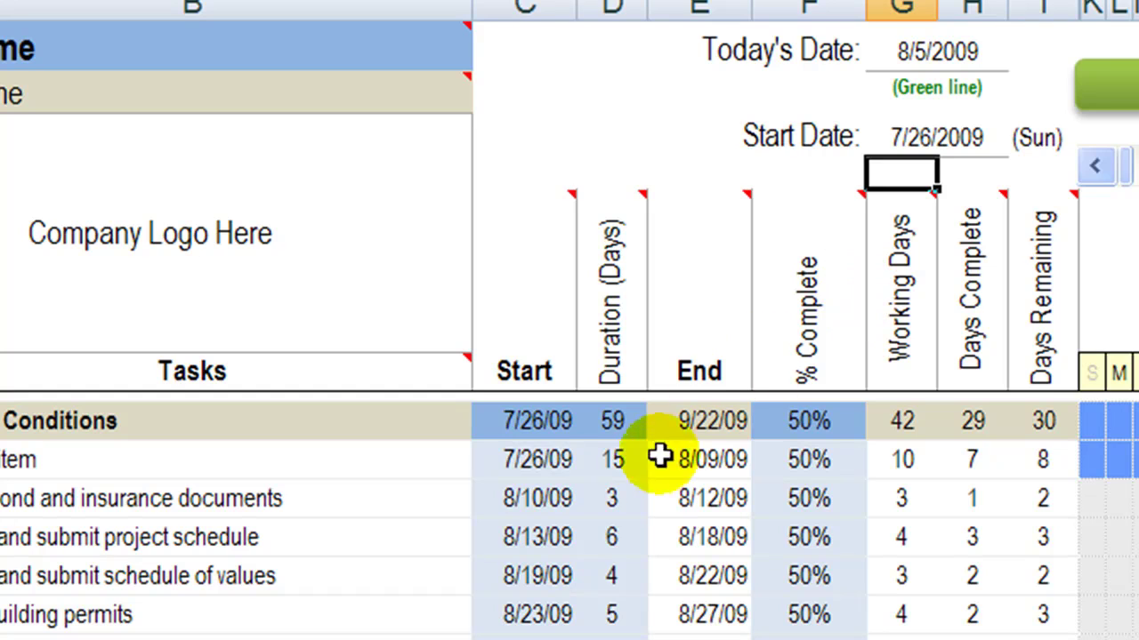
Recheck C11's =E10+1 formula, which now gives a start of 8/10/09
left_click(501, 500)
double_click(544, 500)
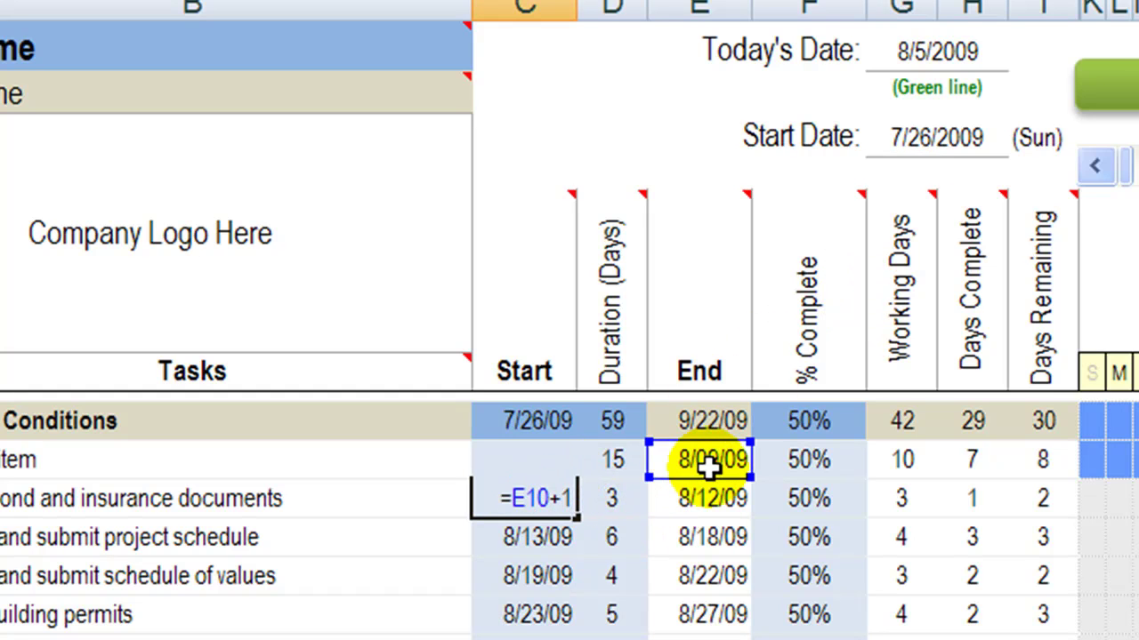
key("Escape")
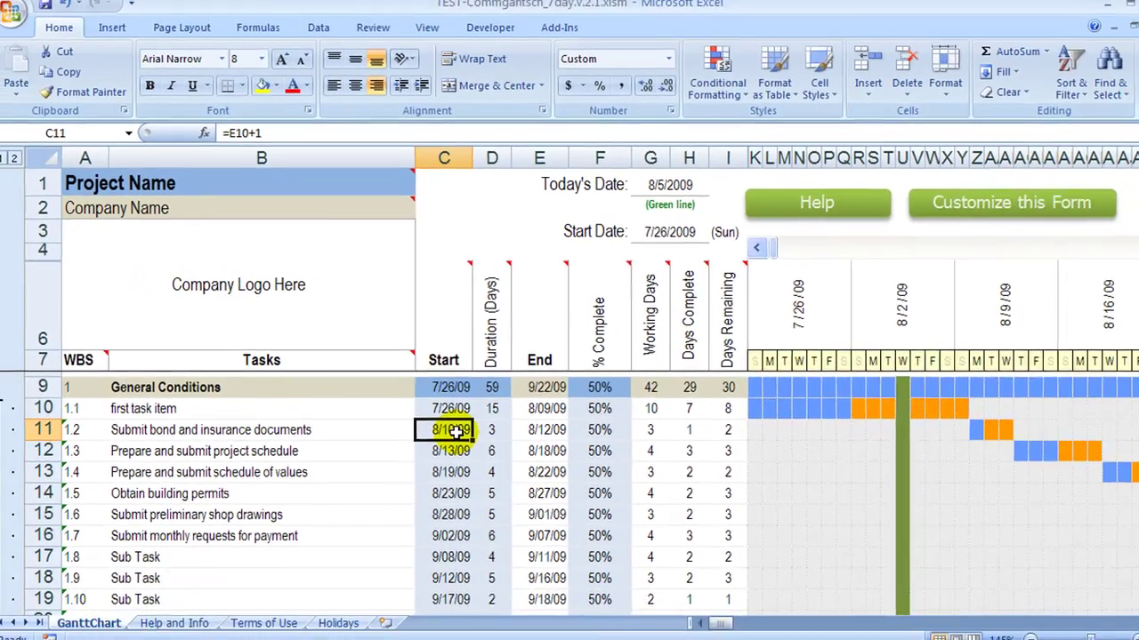
scroll(451, 427, "down", 2)
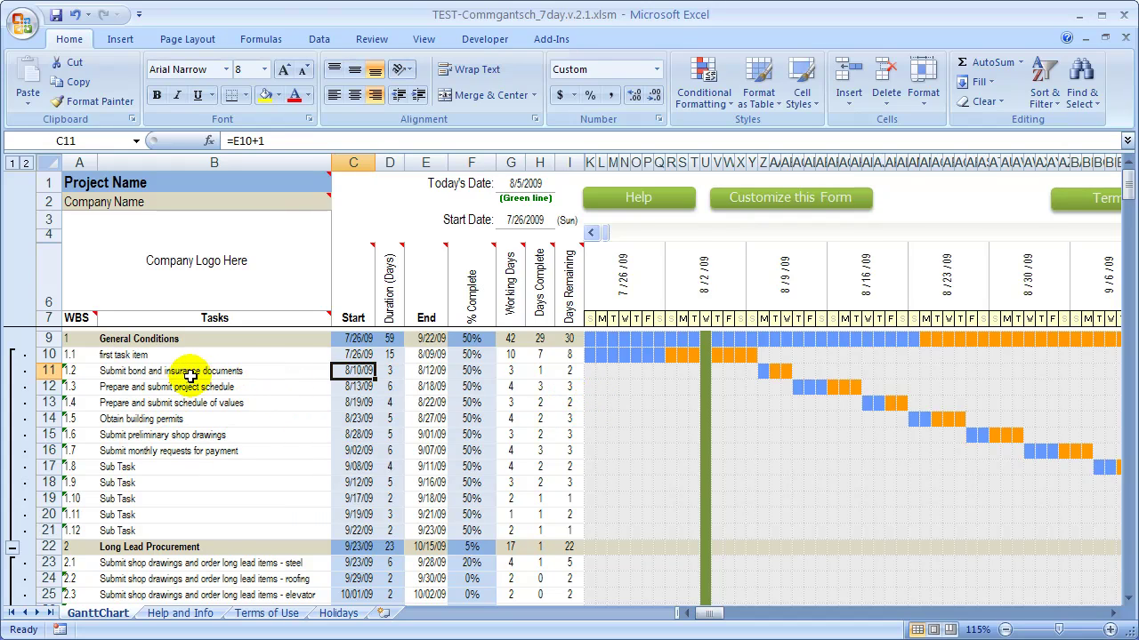
left_click(166, 357)
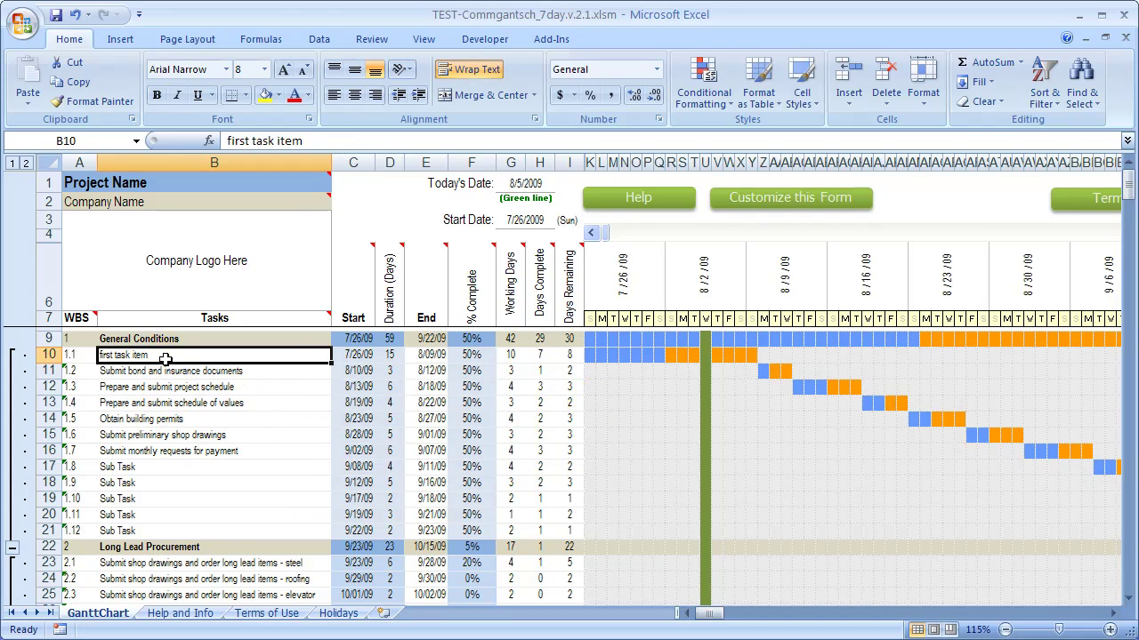
left_click(523, 221)
left_click(388, 356)
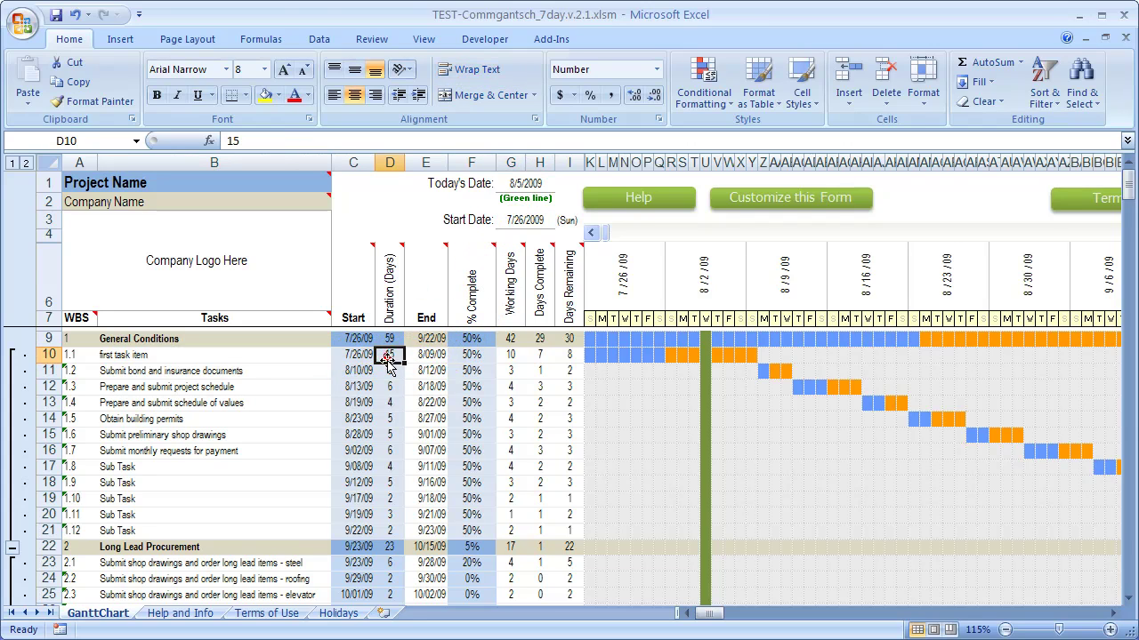
left_click(357, 373)
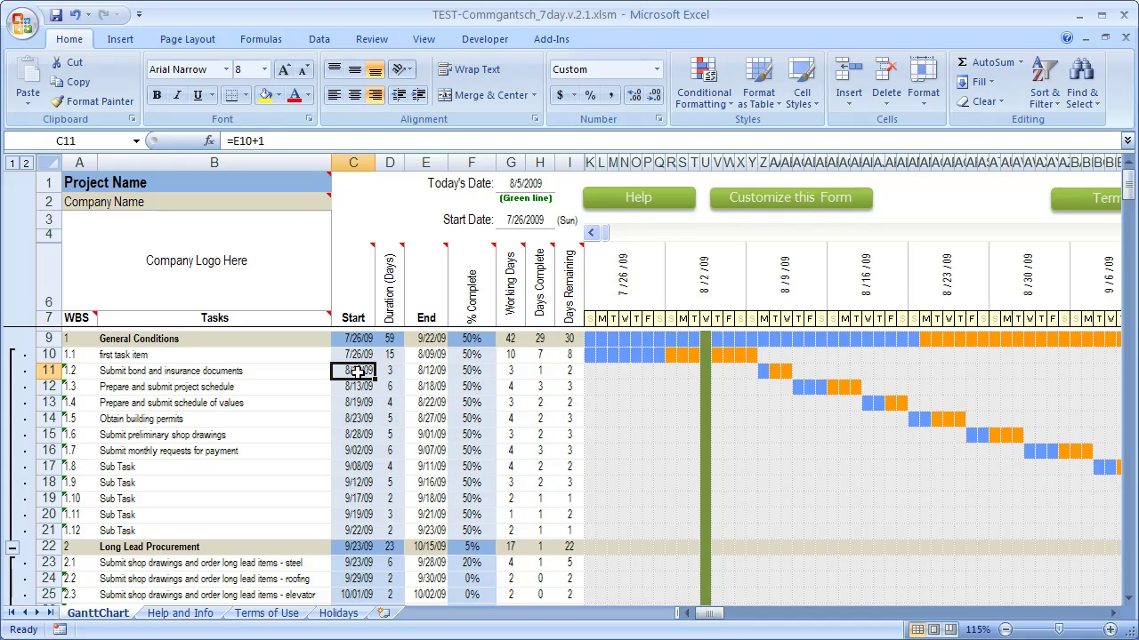
left_click(232, 374)
left_click(432, 357)
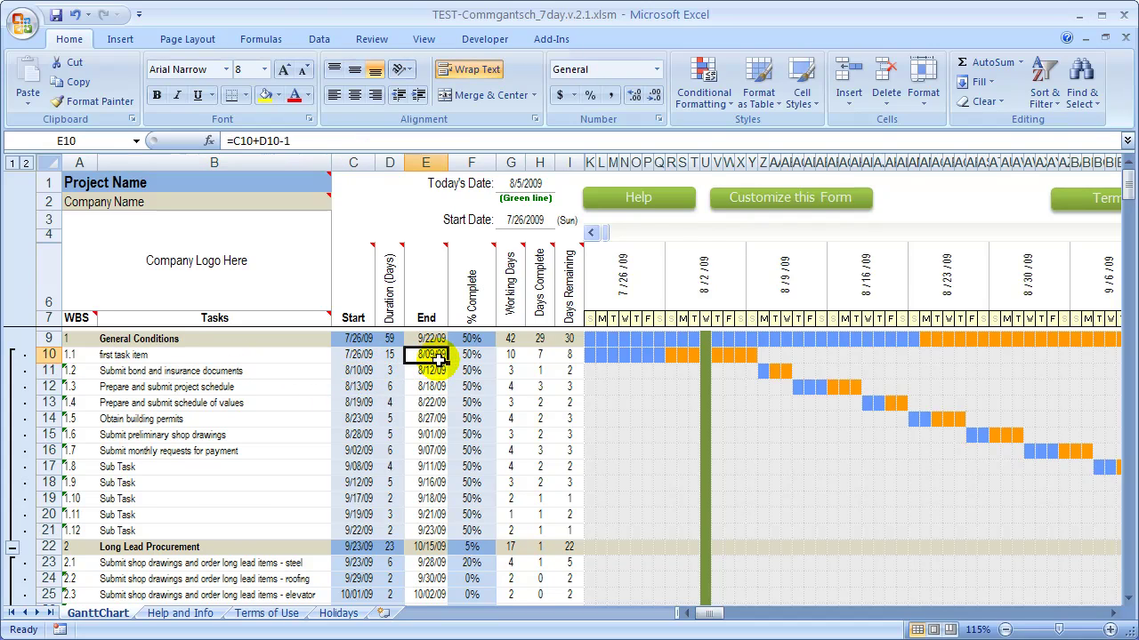
left_click(354, 372)
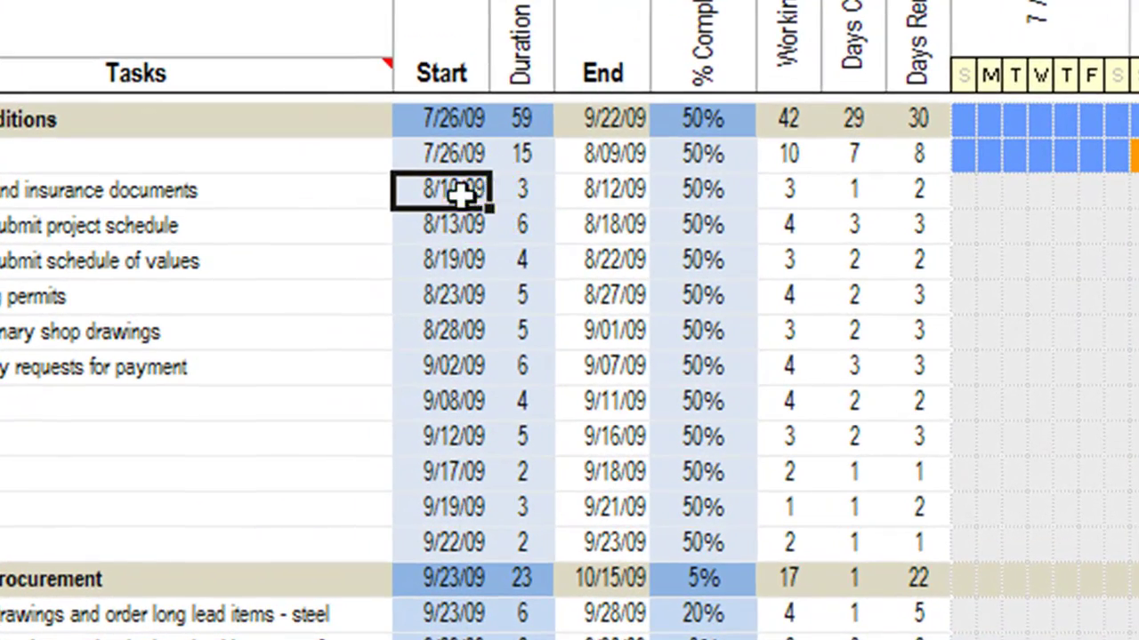
left_click_drag(355, 370, 410, 426)
left_click_drag(579, 313, 617, 500)
left_click(449, 224)
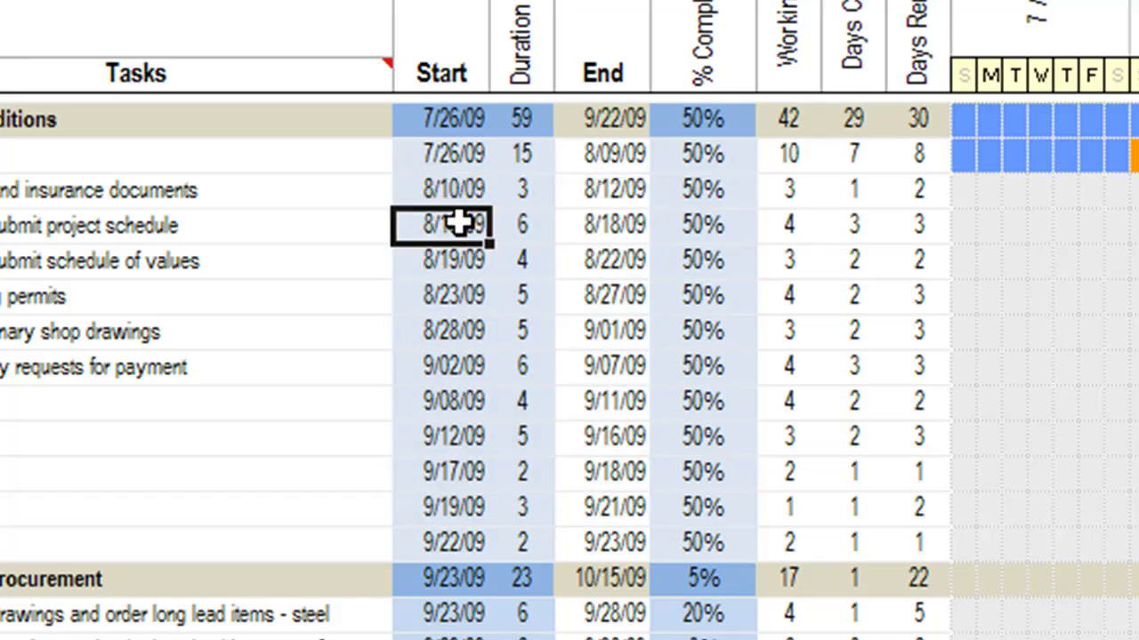
double_click(458, 222)
double_click(458, 258)
key("Escape")
double_click(454, 295)
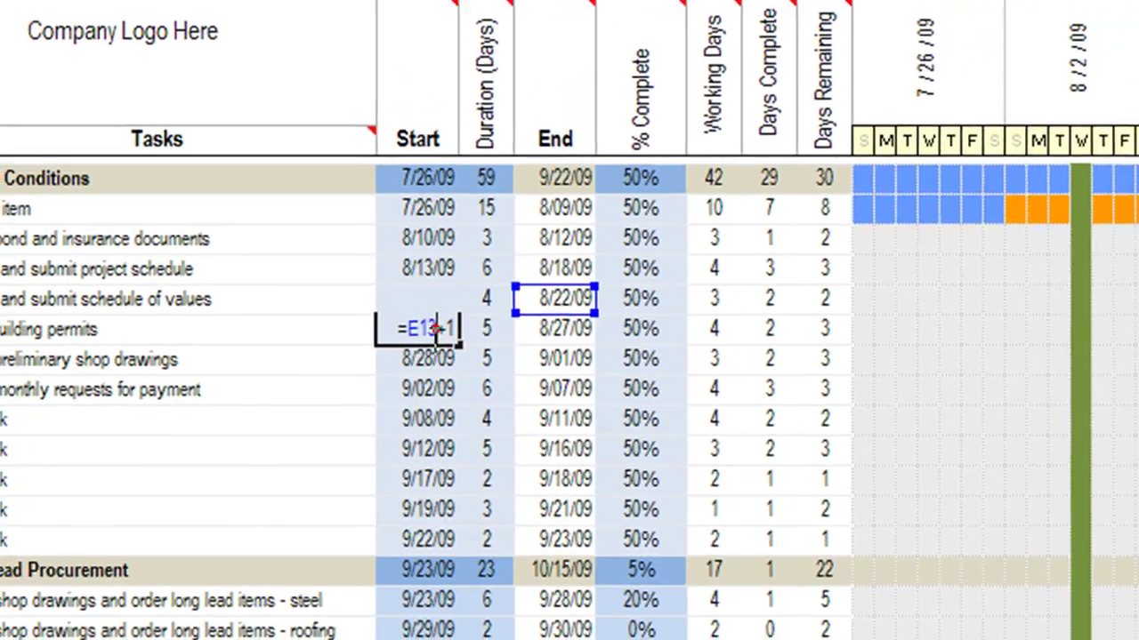
key("Escape")
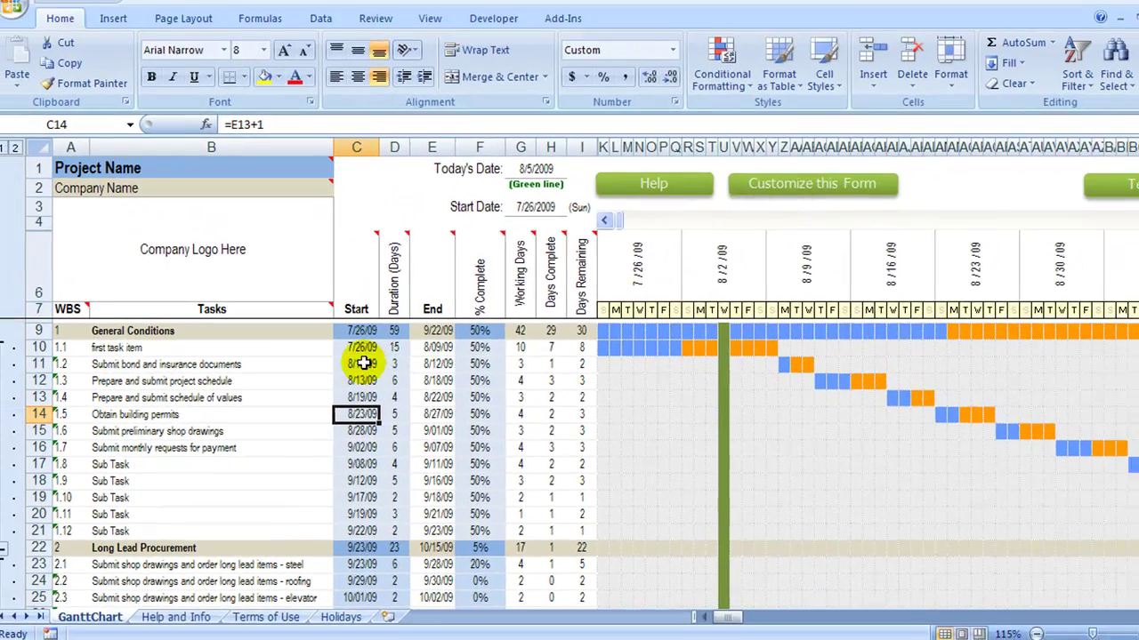
left_click(409, 292)
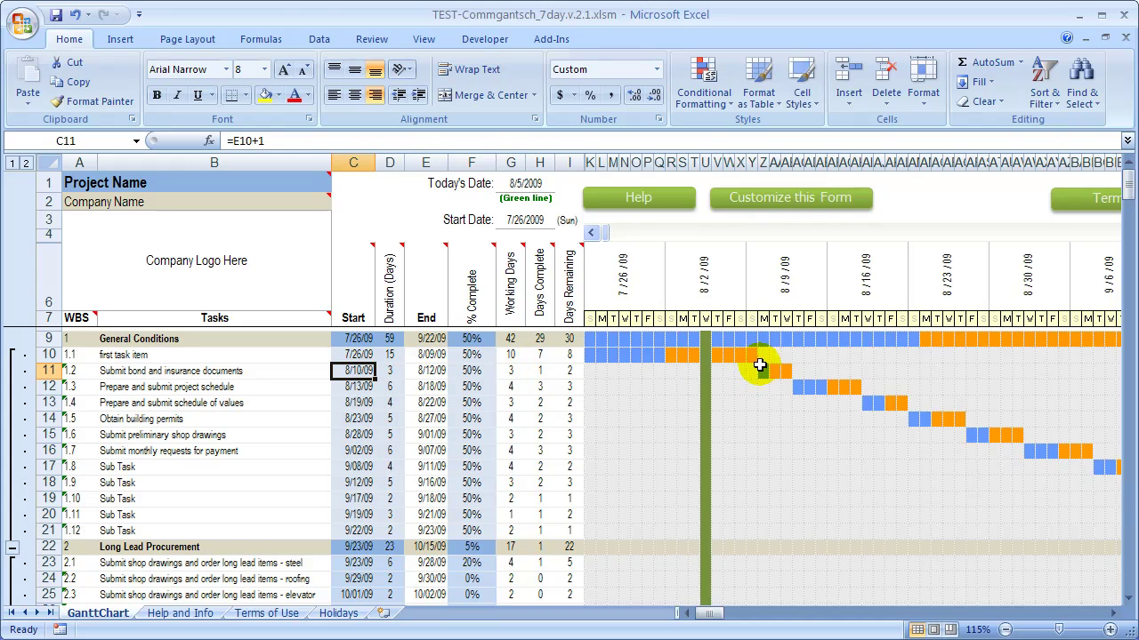
left_click(763, 372)
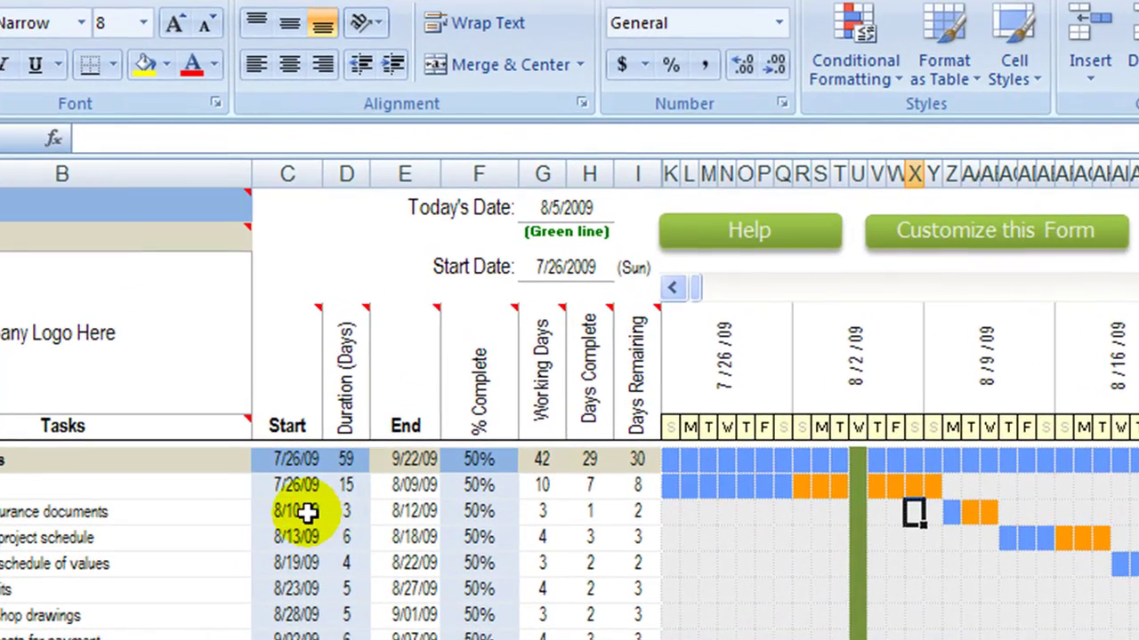
Change the second task's start formula from =E10-2 to =E10-1, starting it 8/08/09
left_click(307, 512)
left_click_drag(145, 139, 124, 139)
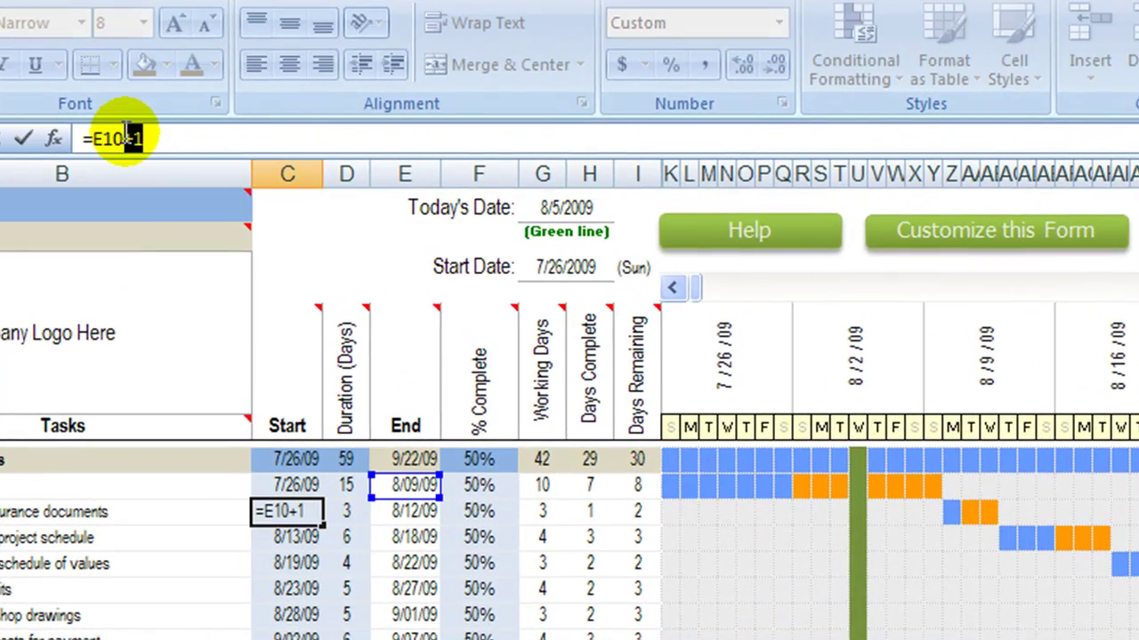
key("Return")
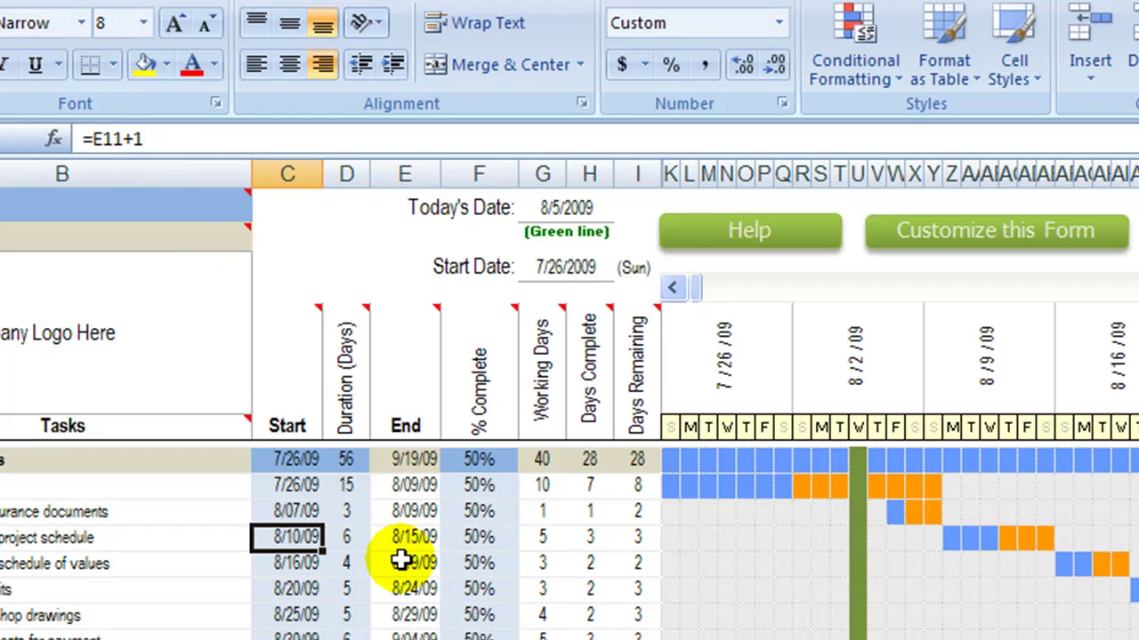
left_click(306, 513)
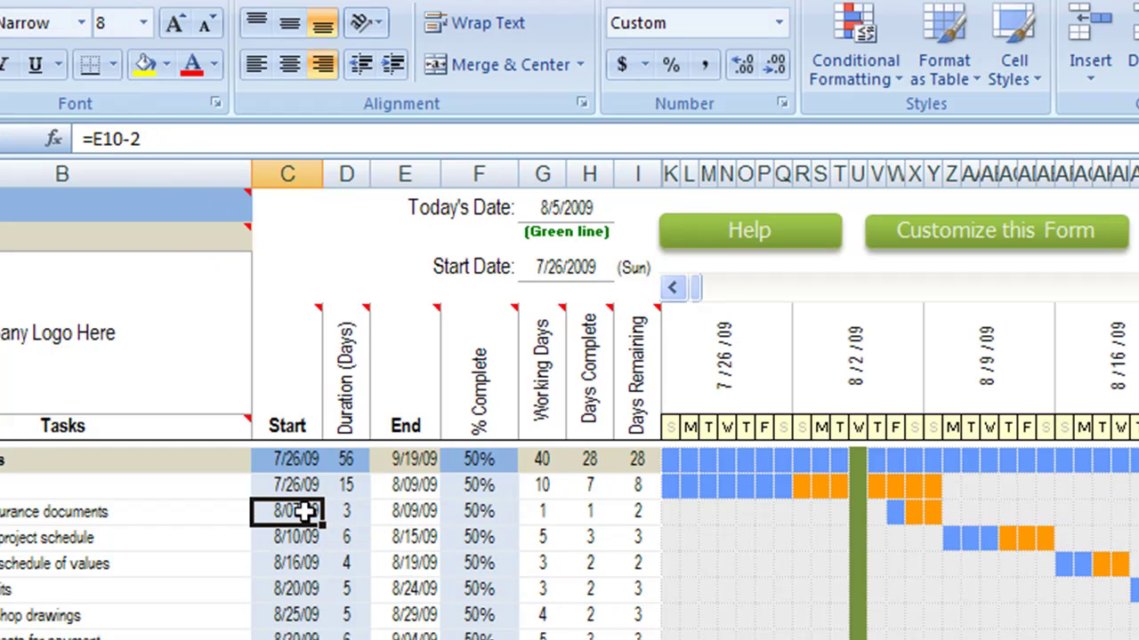
double_click(140, 139)
key("BackSpace")
type("1")
key("Return")
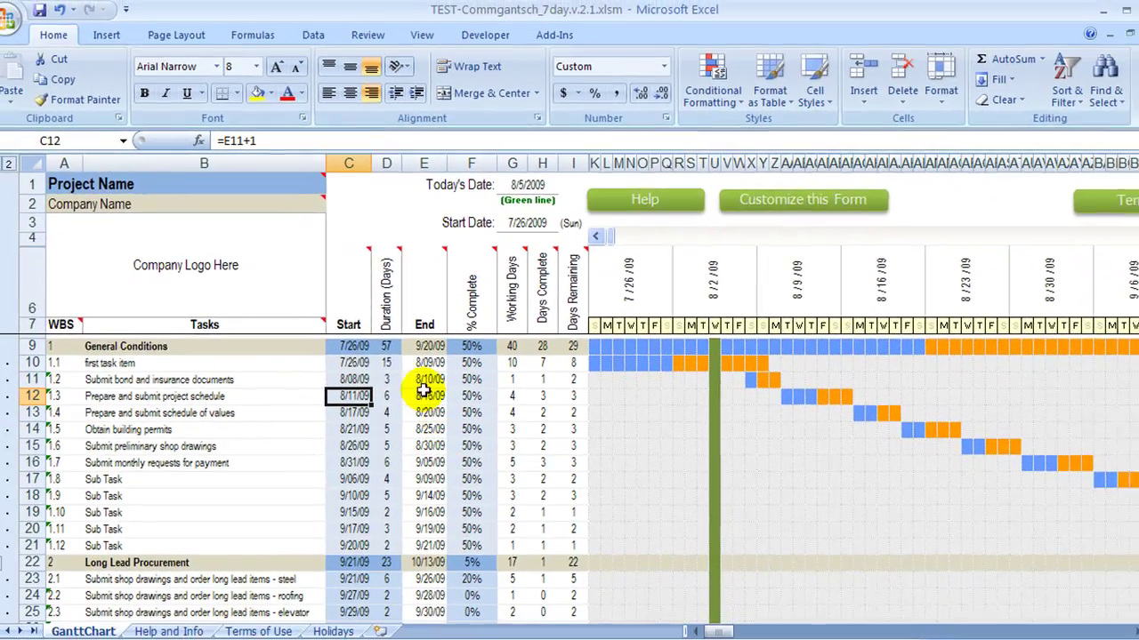
left_click(343, 443)
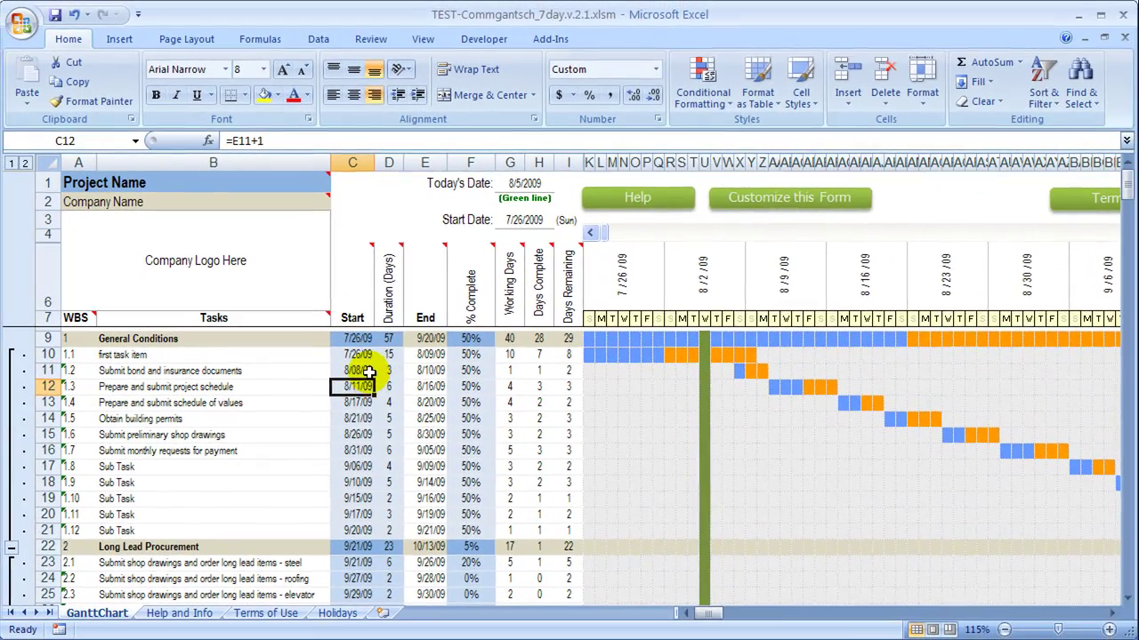
Select the task rows' names and start dates, B10:D21
left_click(300, 360)
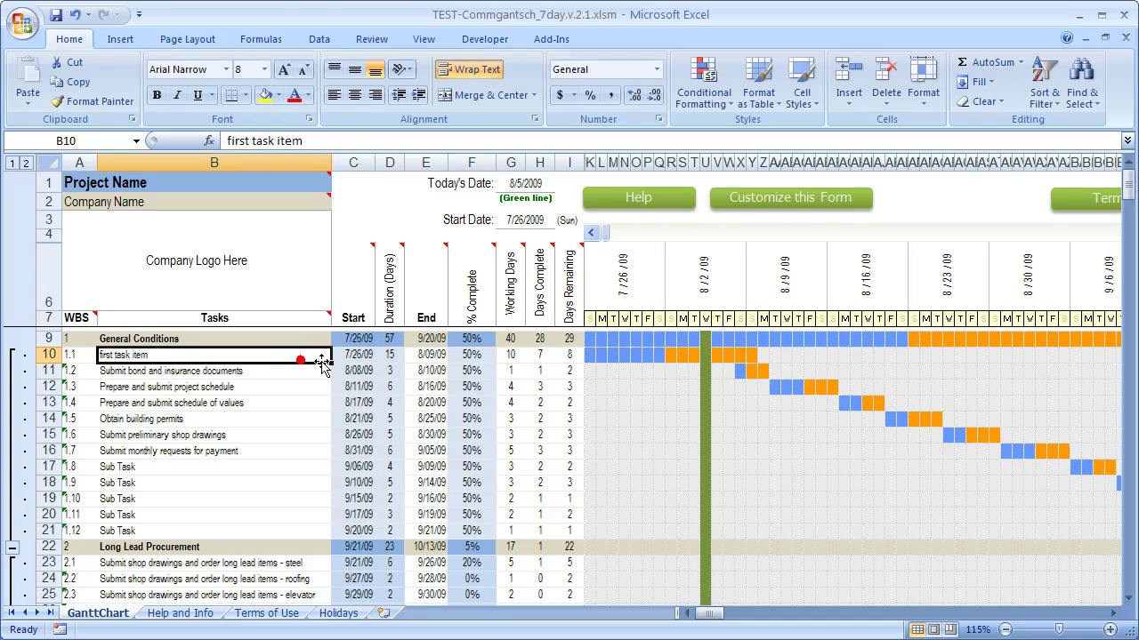
left_click(326, 371)
left_click_drag(312, 358, 375, 404)
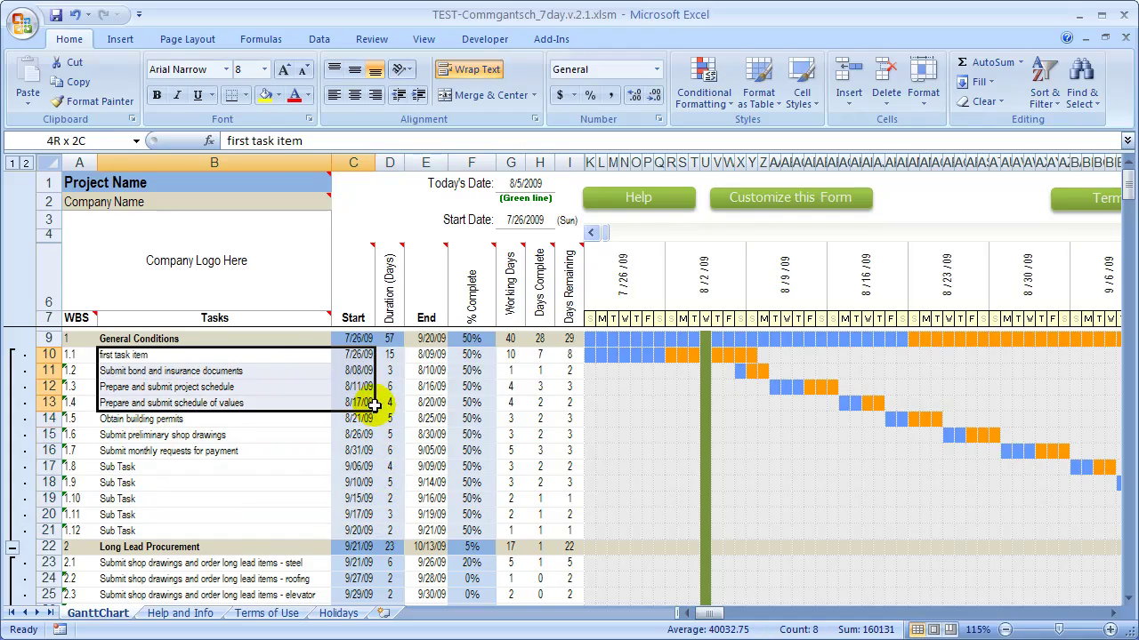
Change the first task's duration from 15 to 6 days and highlight row 11's shifted Gantt days
left_click(361, 355)
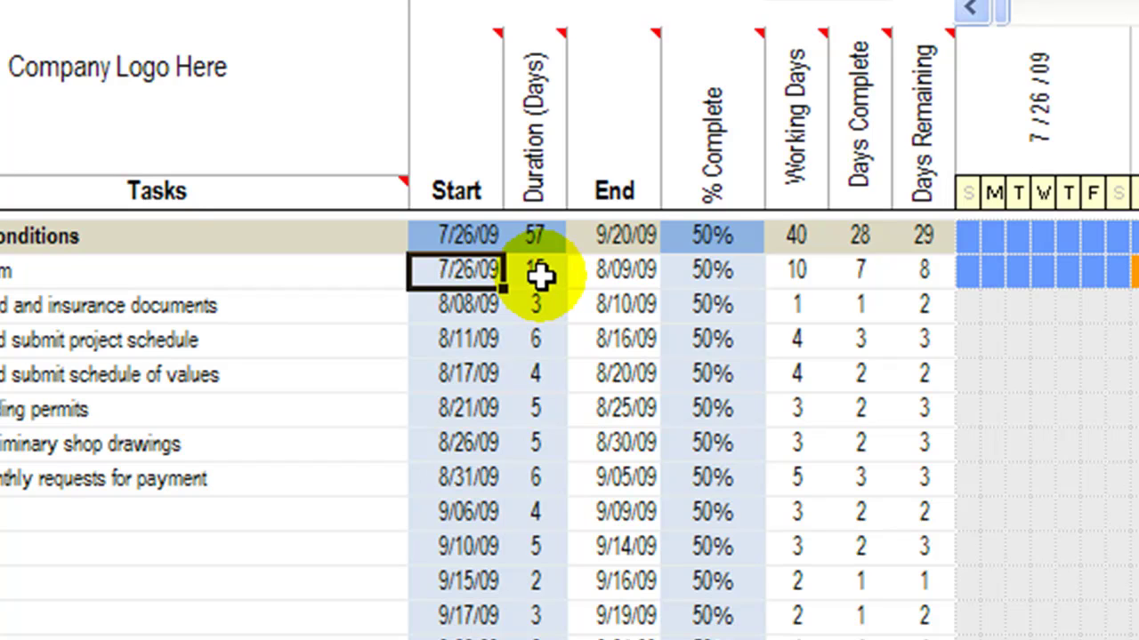
left_click(541, 276)
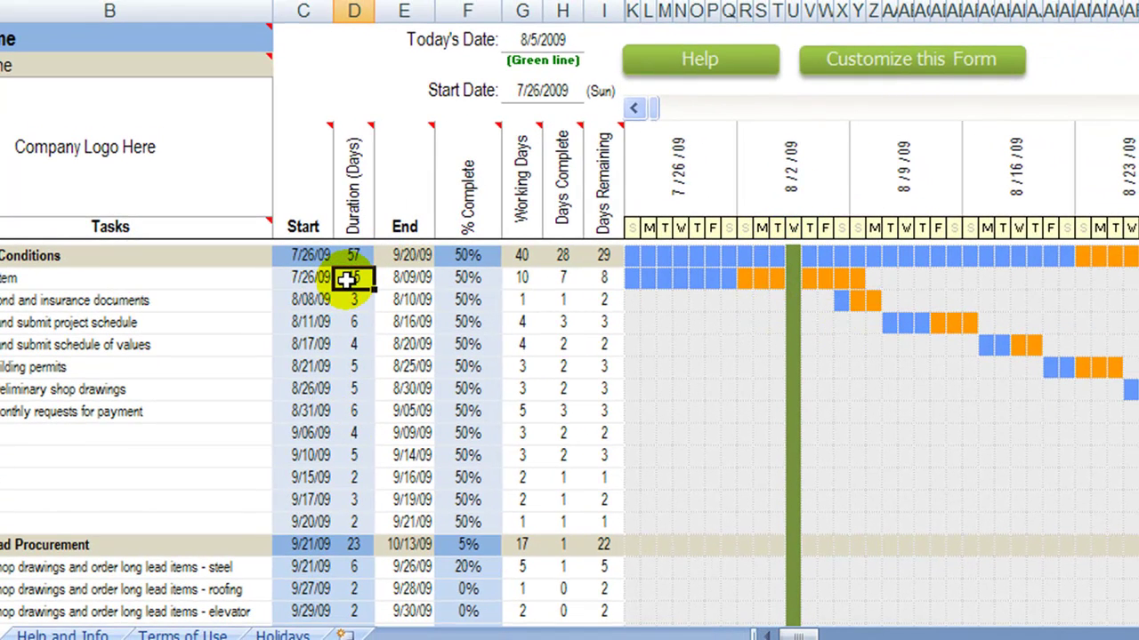
type("6")
key("Return")
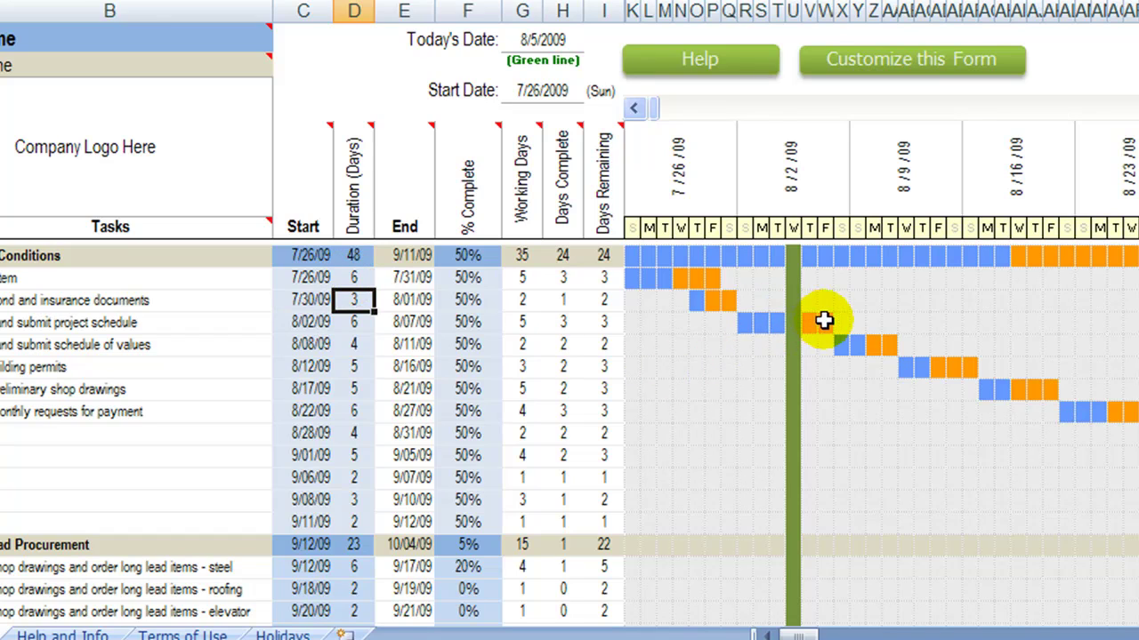
left_click_drag(758, 300, 648, 299)
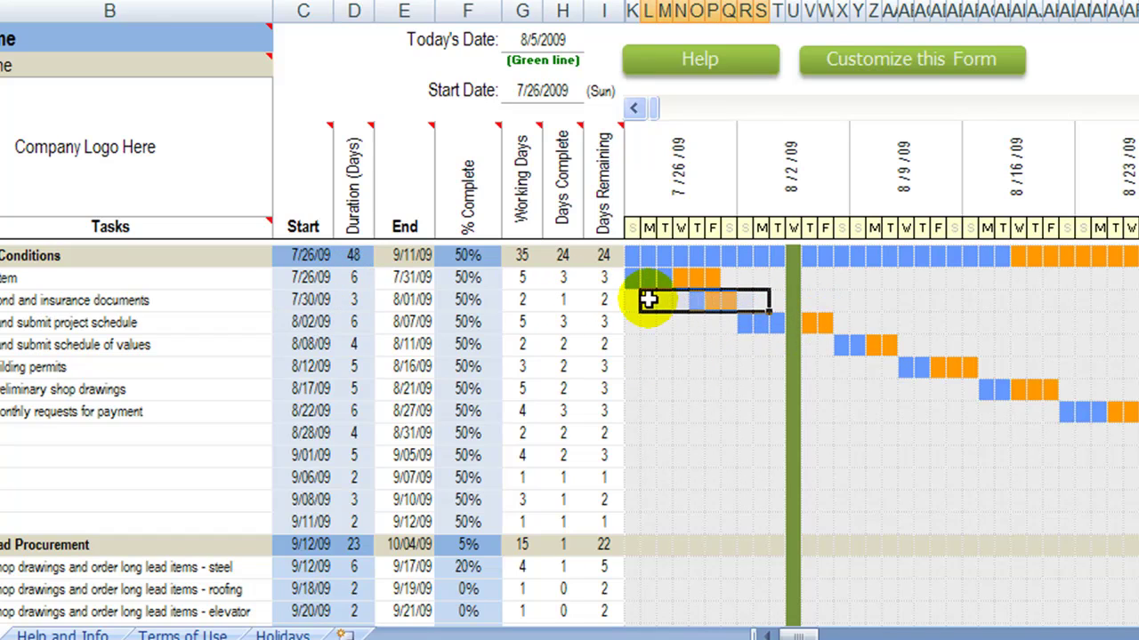
Undo the first task back to 15 days and re-enter C11's start as =E10+1, giving 8/10/09
key("ctrl+z")
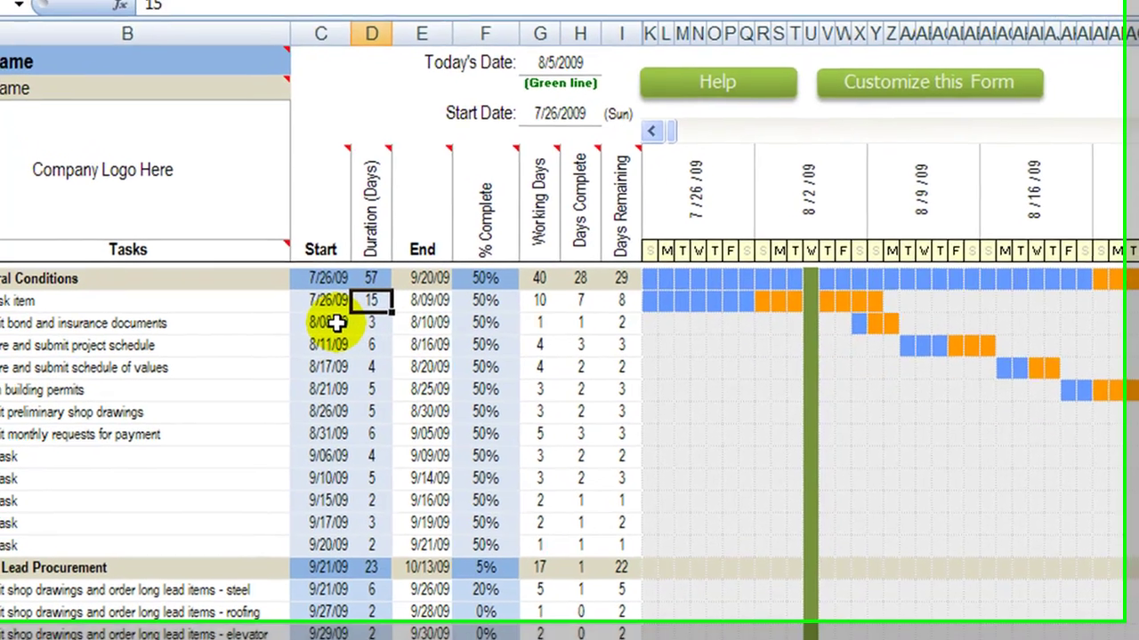
left_click(318, 300)
left_click(214, 26)
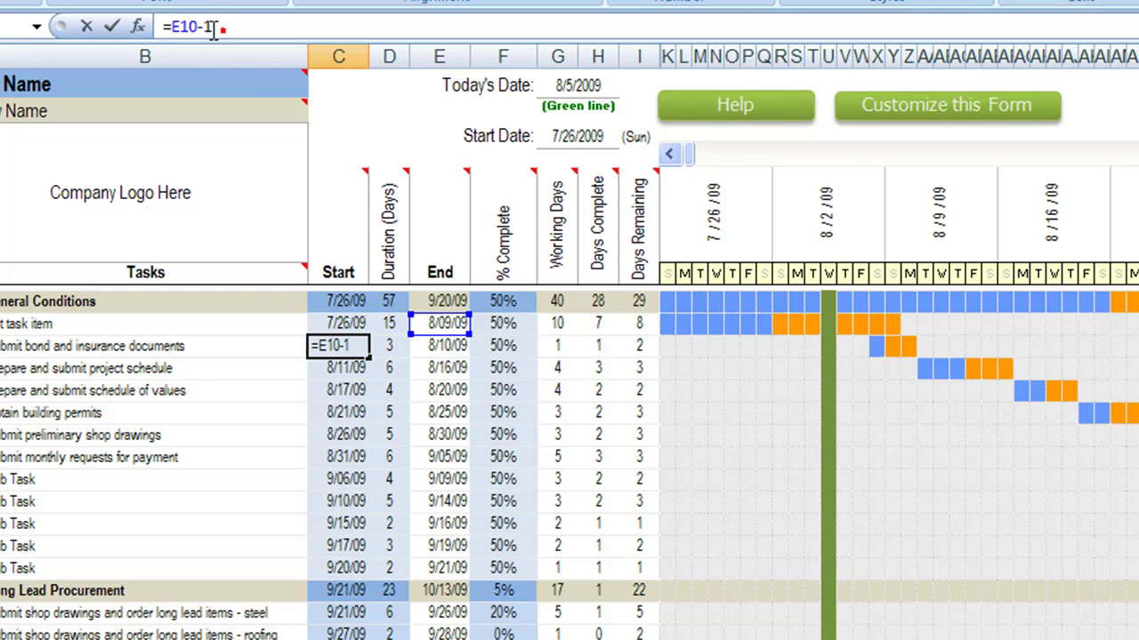
key("Return")
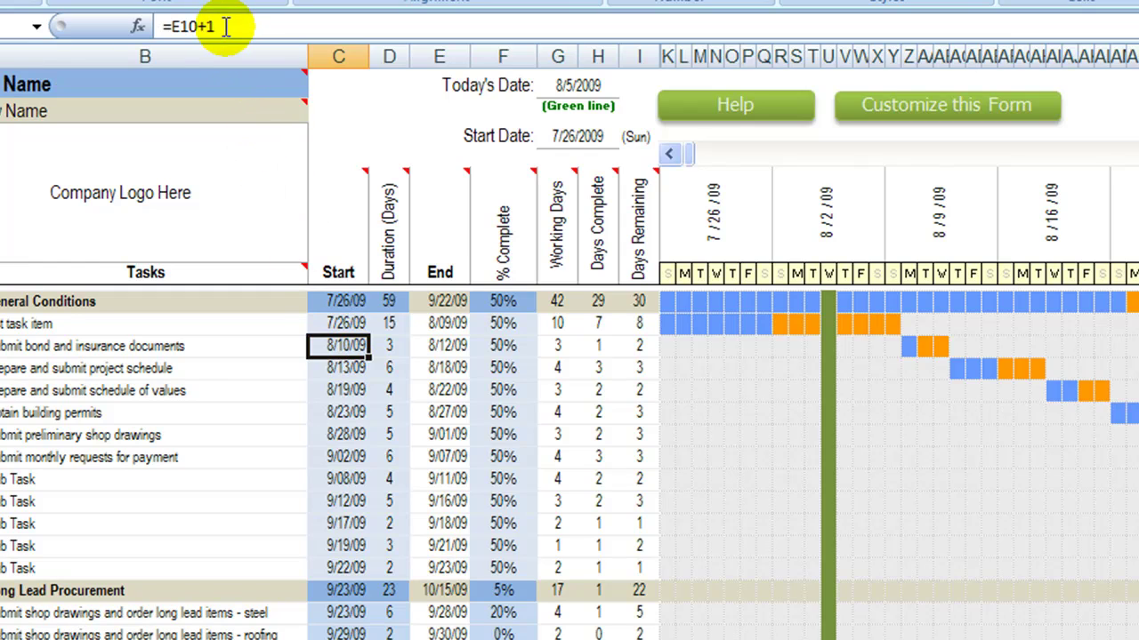
left_click_drag(217, 26, 199, 25)
key("Return")
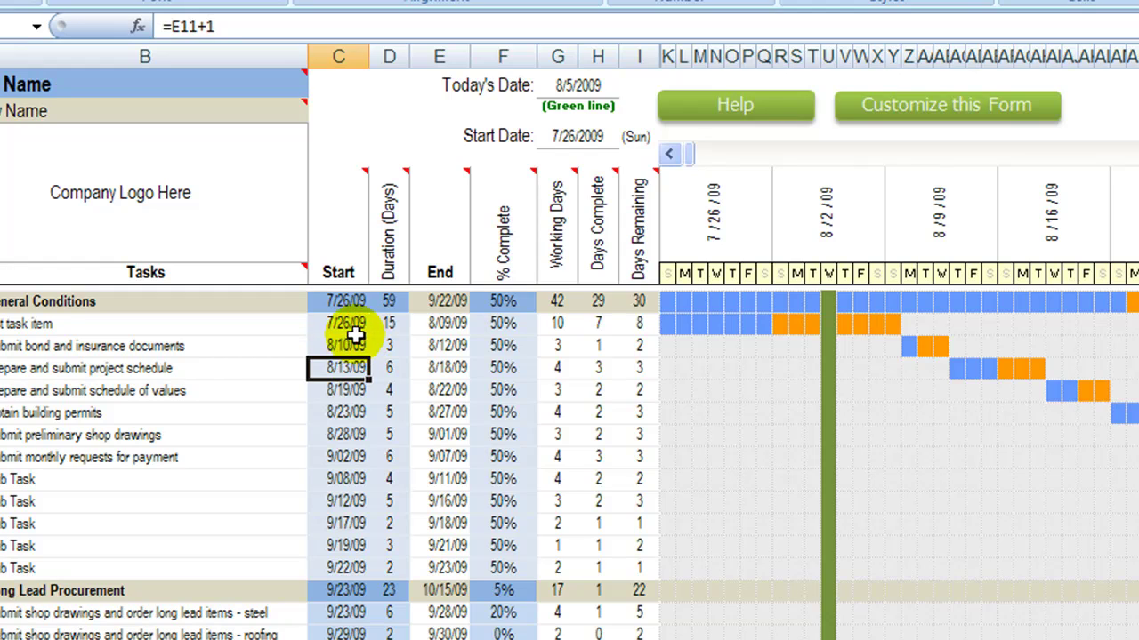
Set the first task's duration to 5 days, ending 7/30/09, and point out the gap before the second bar
left_click(380, 326)
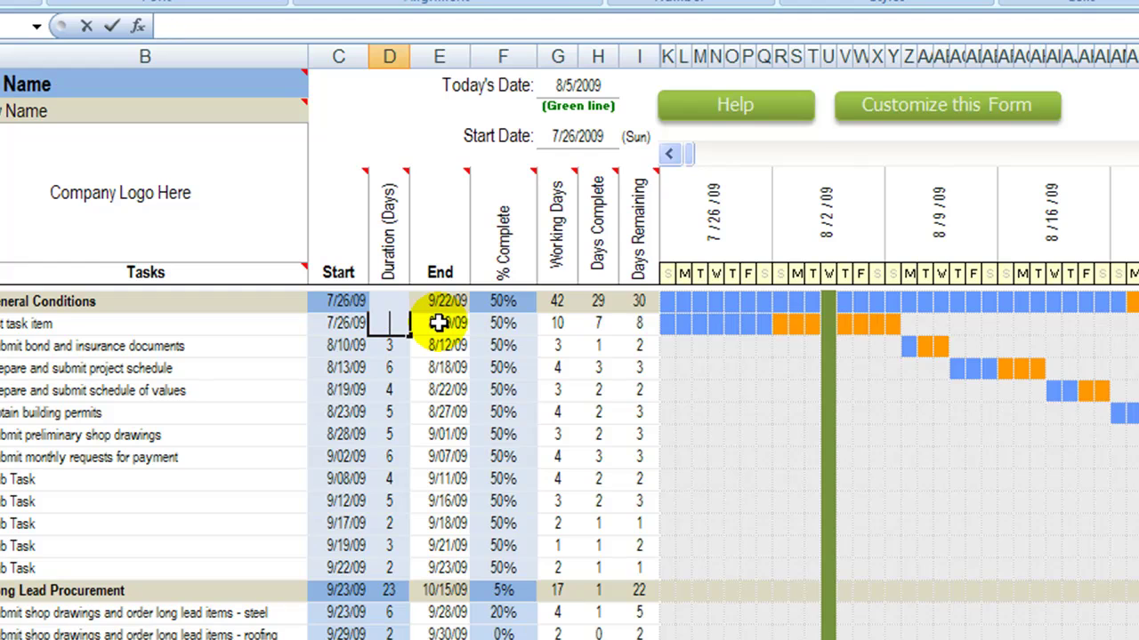
key("Return")
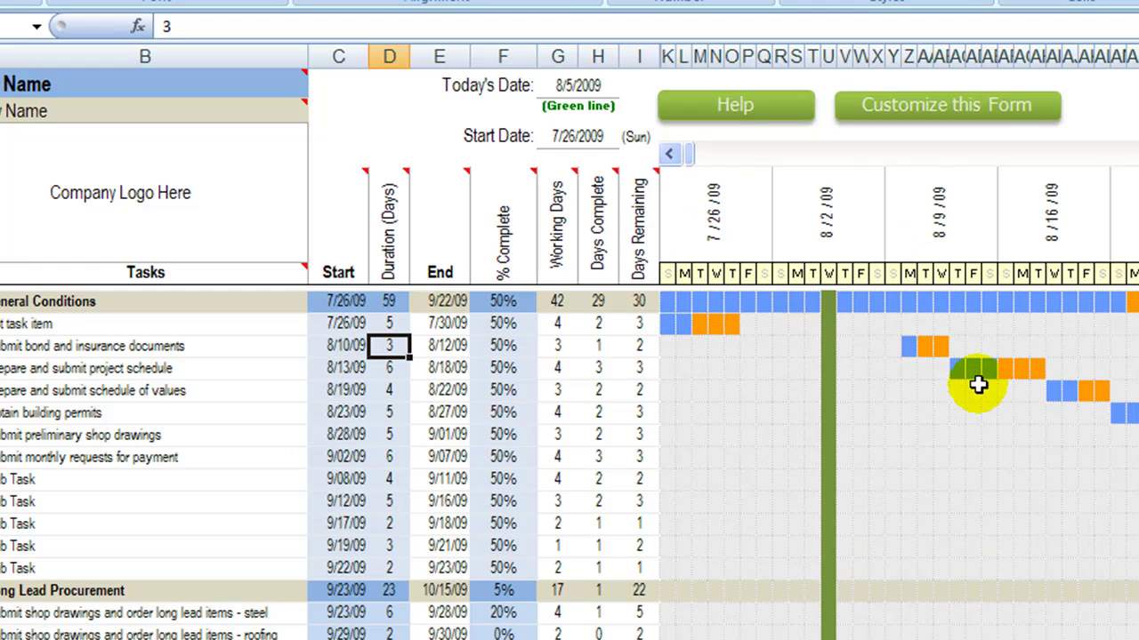
left_click_drag(907, 346, 1131, 527)
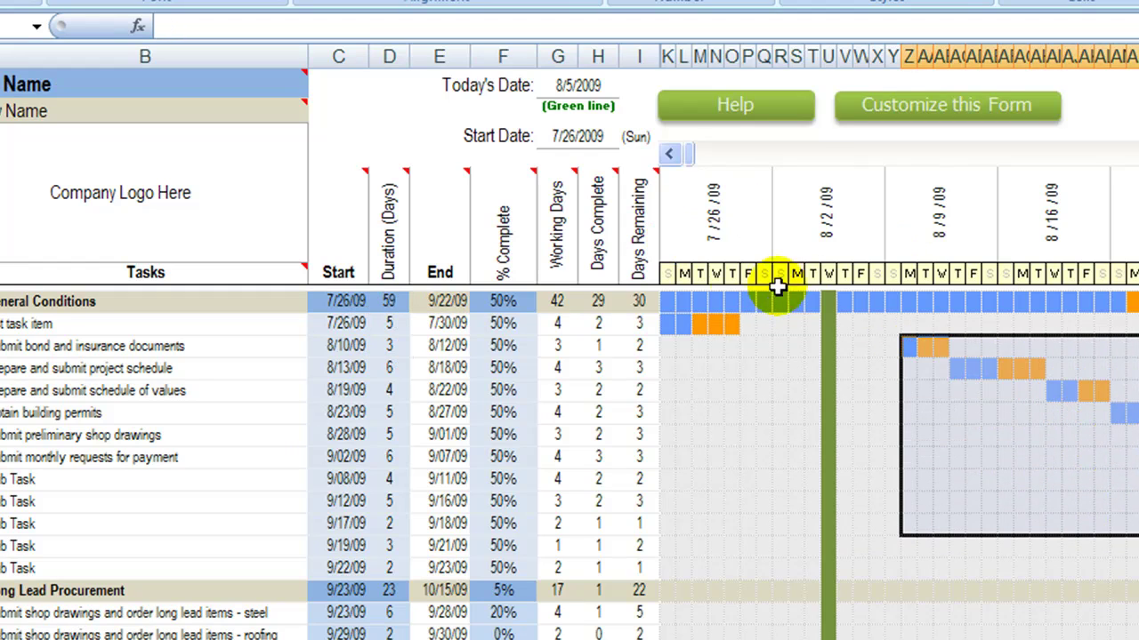
left_click_drag(669, 324, 901, 318)
left_click(907, 346)
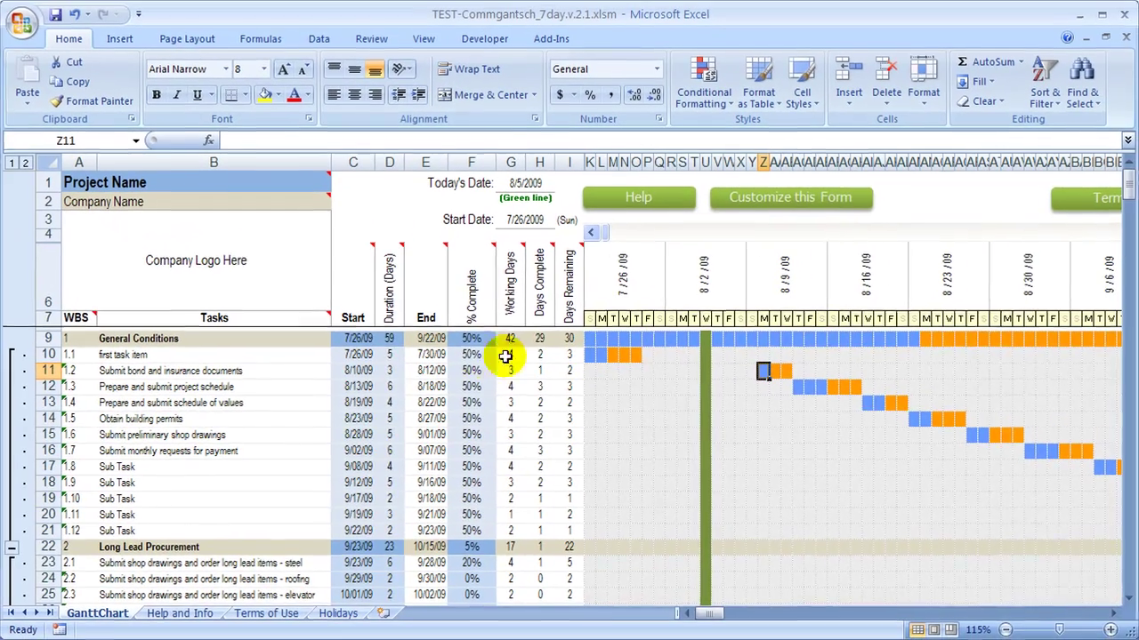
scroll(471, 400, "down", 10)
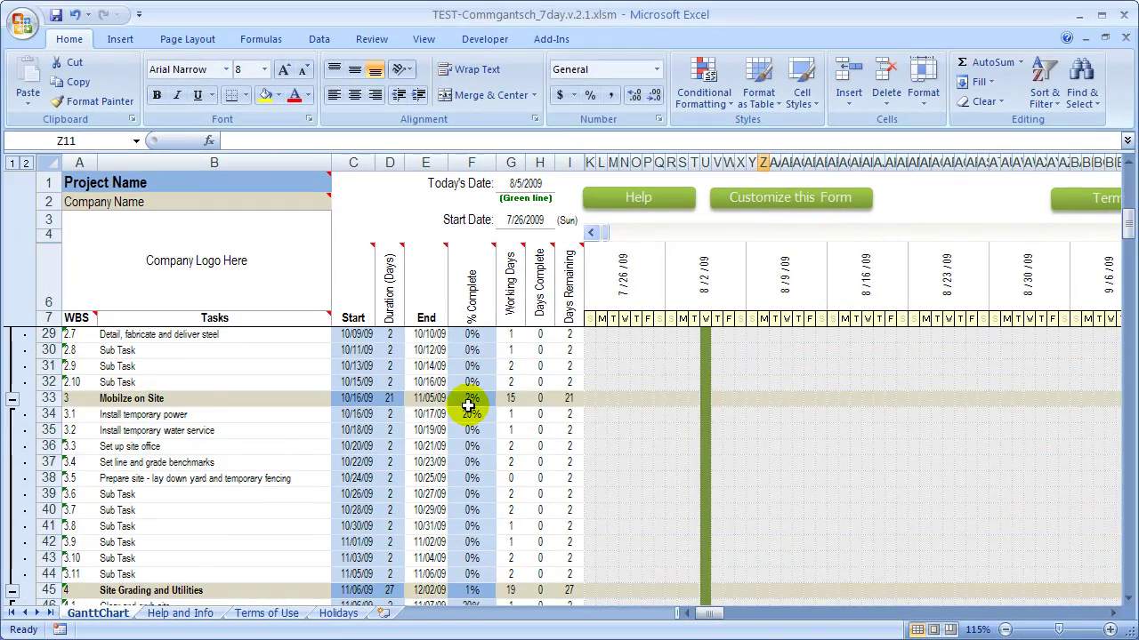
scroll(469, 411, "down", 3, "ctrl")
scroll(465, 409, "up", 10)
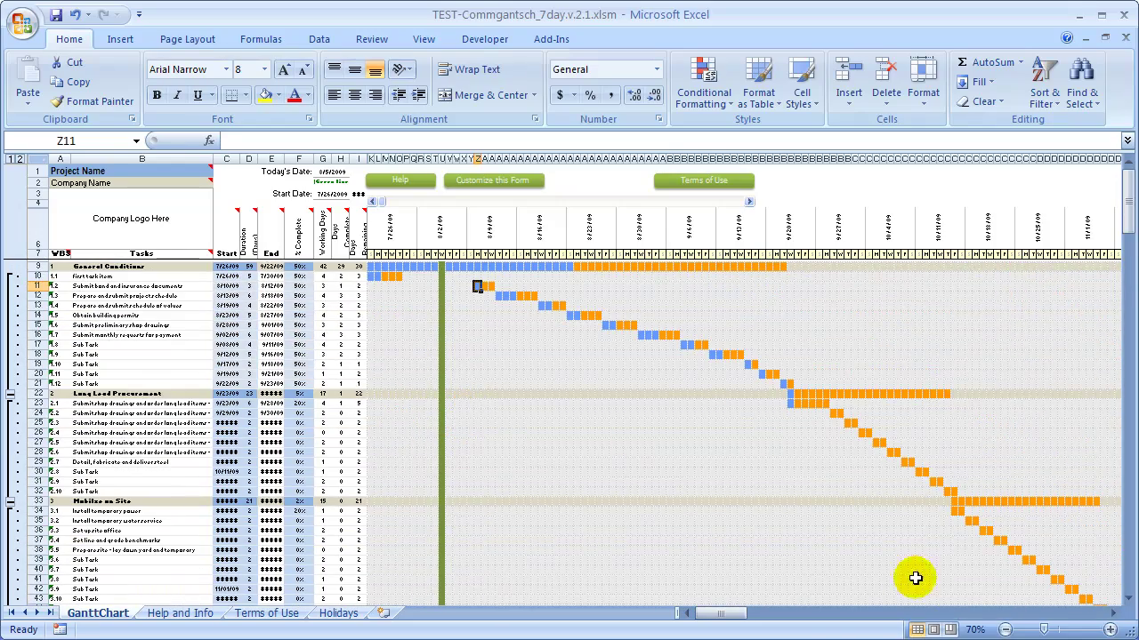
scroll(338, 294, "up", 3, "ctrl")
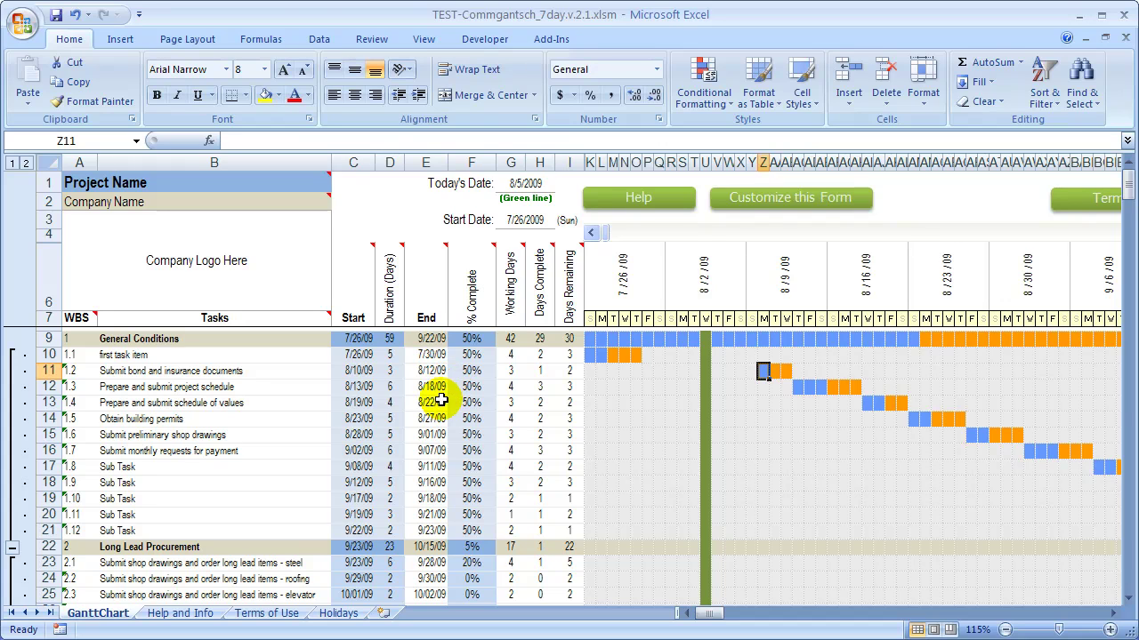
scroll(612, 445, "up", 1, "ctrl")
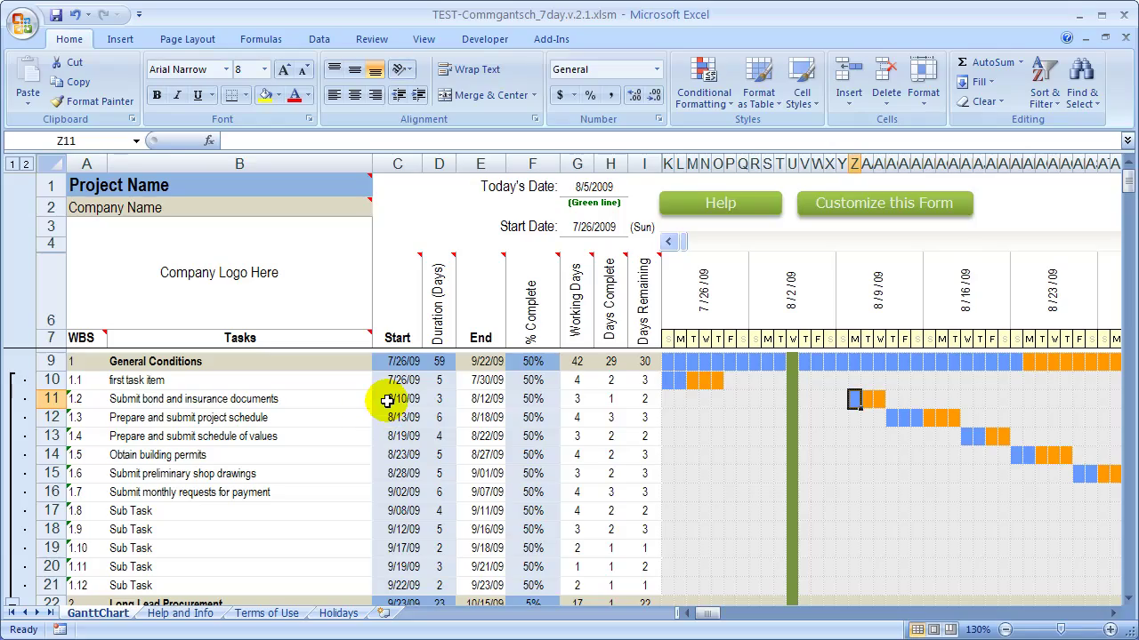
scroll(437, 407, "down", 5, "ctrl")
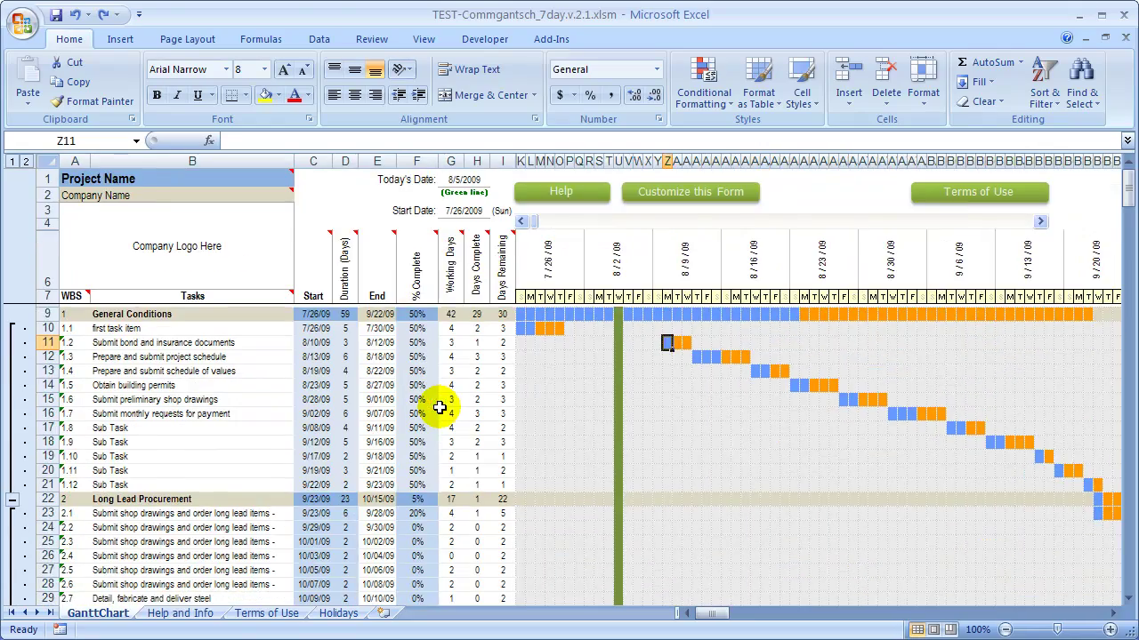
scroll(439, 407, "up", 3, "ctrl")
Undo twice to restore the first task to 15 days, then review C11's =E10+1 formula
scroll(440, 408, "up", 1)
key("ctrl+z")
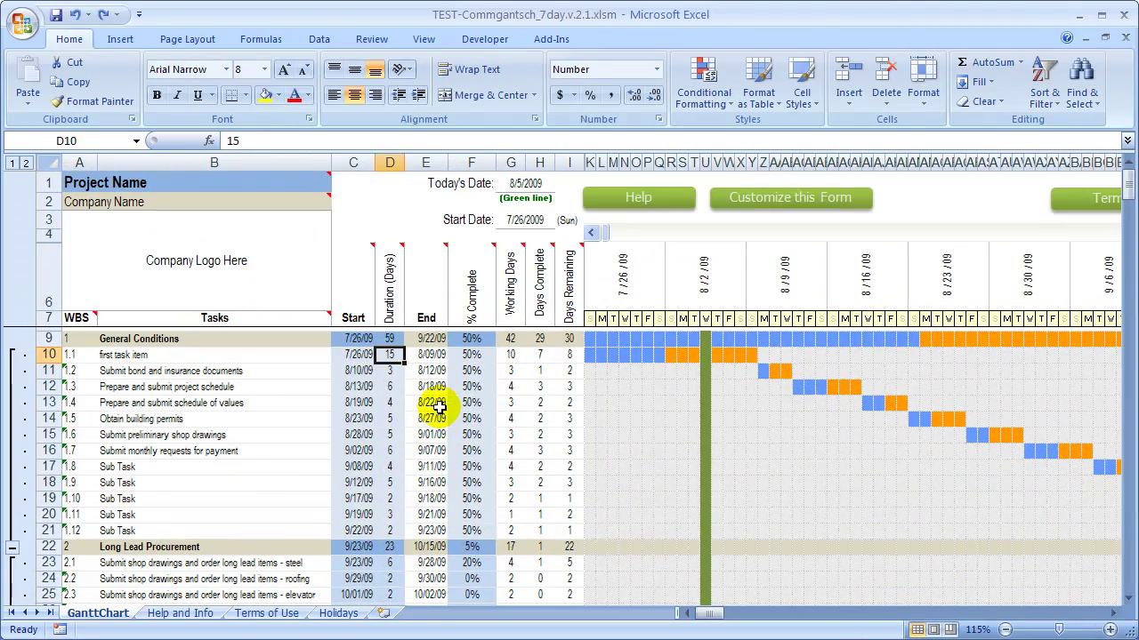
key("ctrl+z")
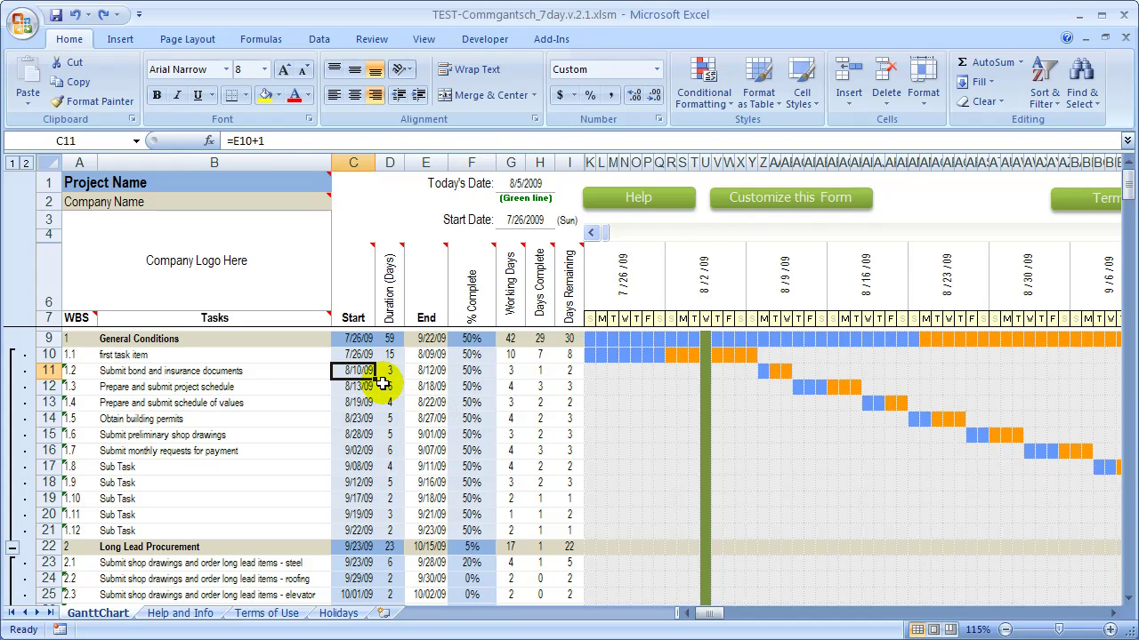
left_click(271, 140)
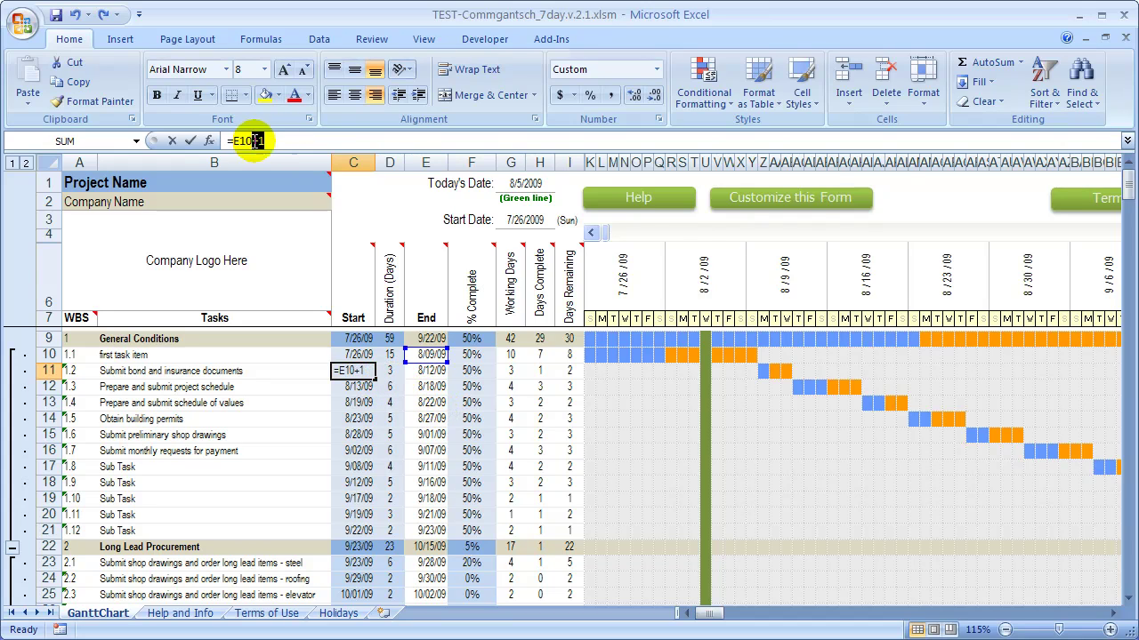
left_click_drag(255, 140, 253, 141)
key("Return")
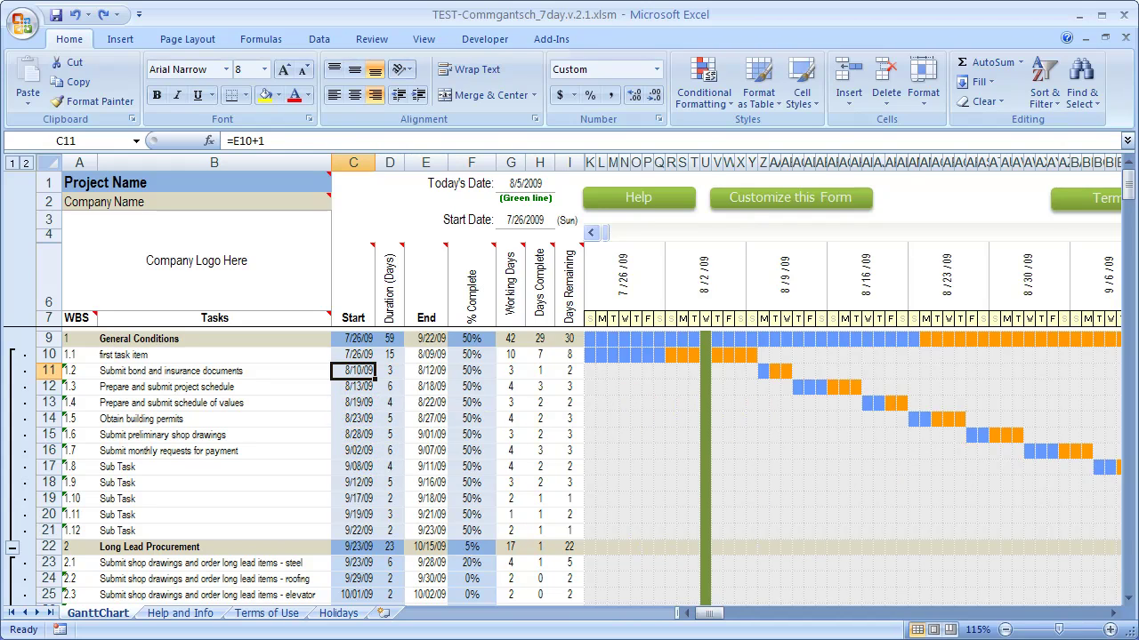
Compare the start, duration and % Complete ranges with those in TEST-Commgantsch_7day.v.2.1.xls
left_click_drag(343, 355, 385, 528)
left_click_drag(472, 354, 483, 529)
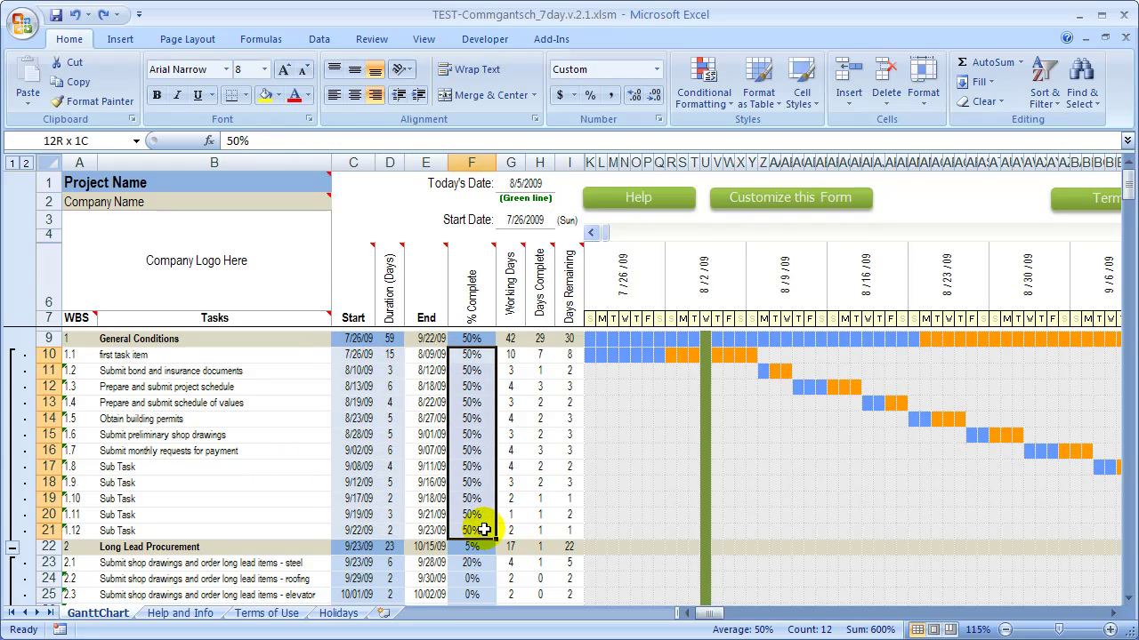
key("alt+Tab")
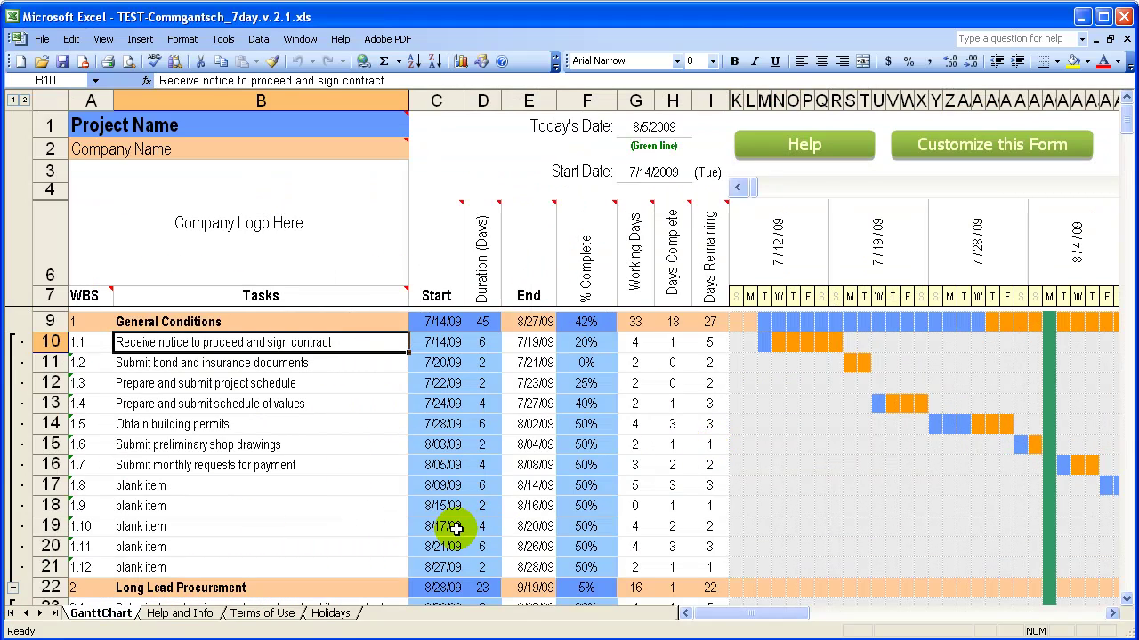
left_click_drag(439, 343, 474, 563)
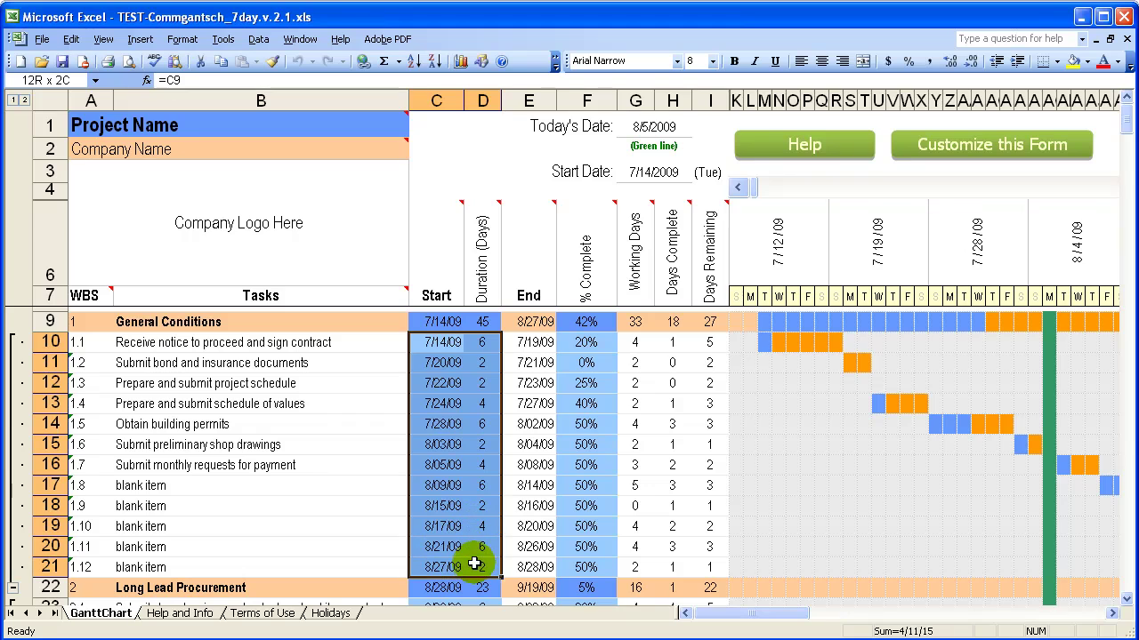
left_click_drag(585, 343, 594, 564)
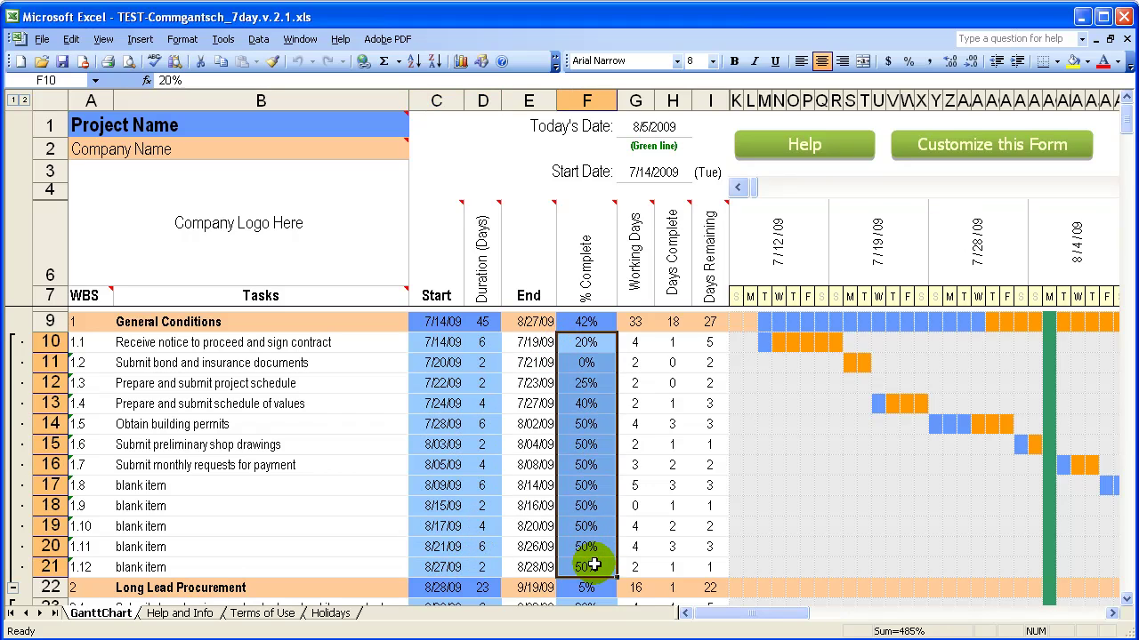